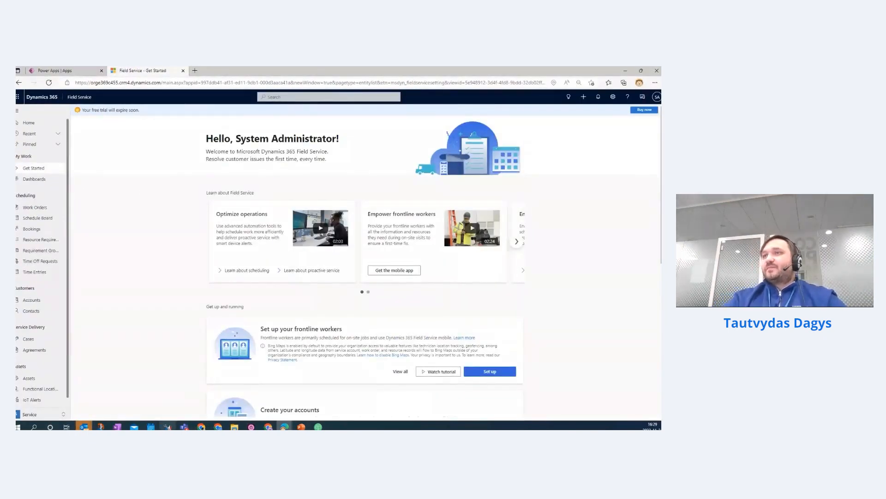
# Step: Examine the domain part of the environment's web address
pyautogui.moveTo(117, 426)
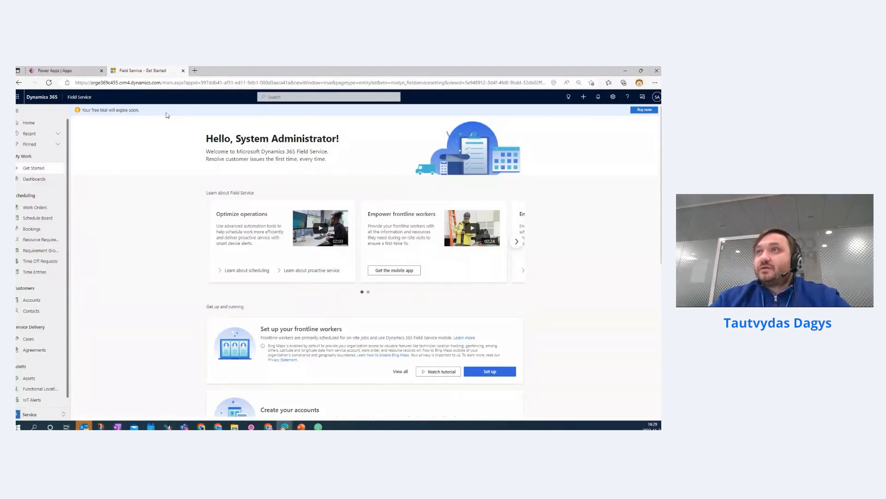
pyautogui.moveTo(76, 82); pyautogui.dragTo(160, 75)
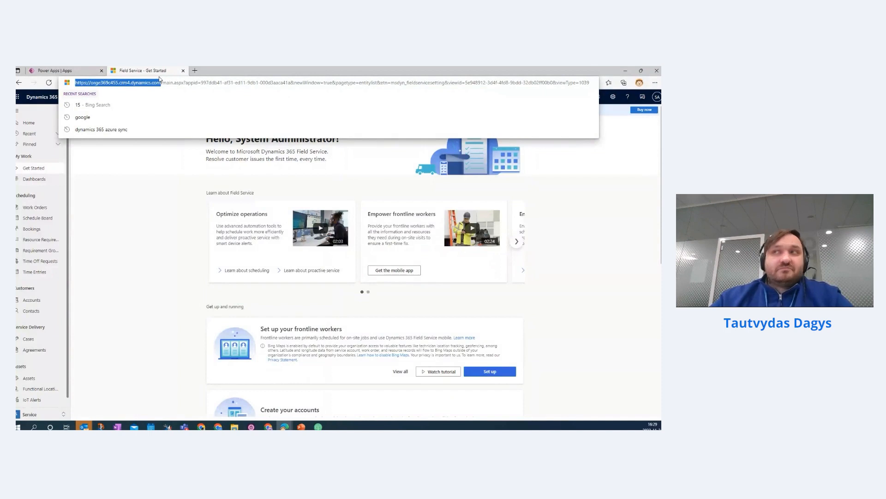
pyautogui.click(131, 83)
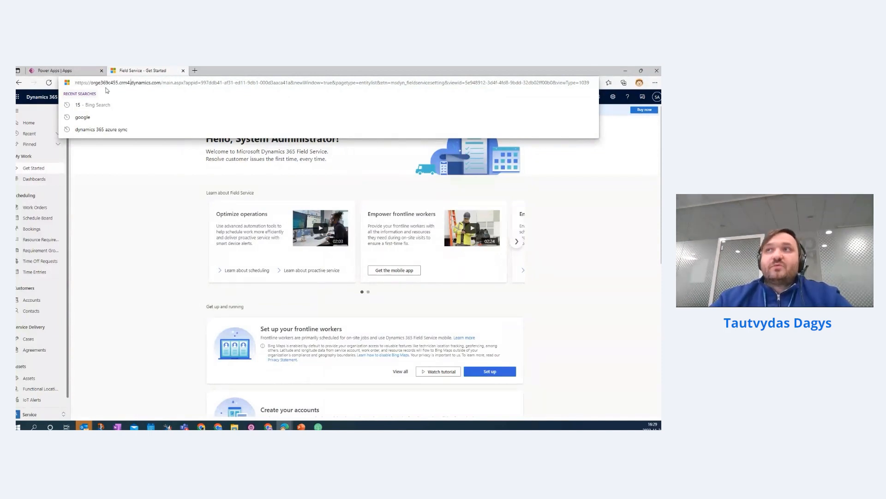
pyautogui.moveTo(94, 83); pyautogui.dragTo(161, 76)
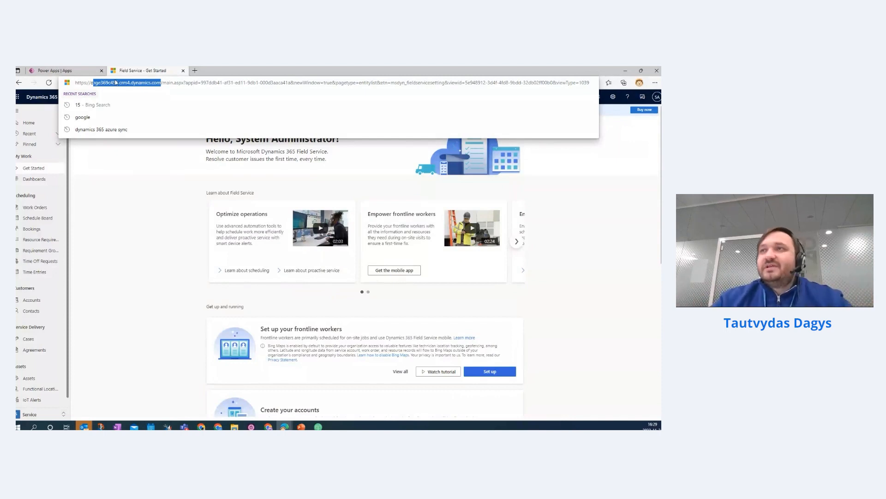
pyautogui.click(136, 82)
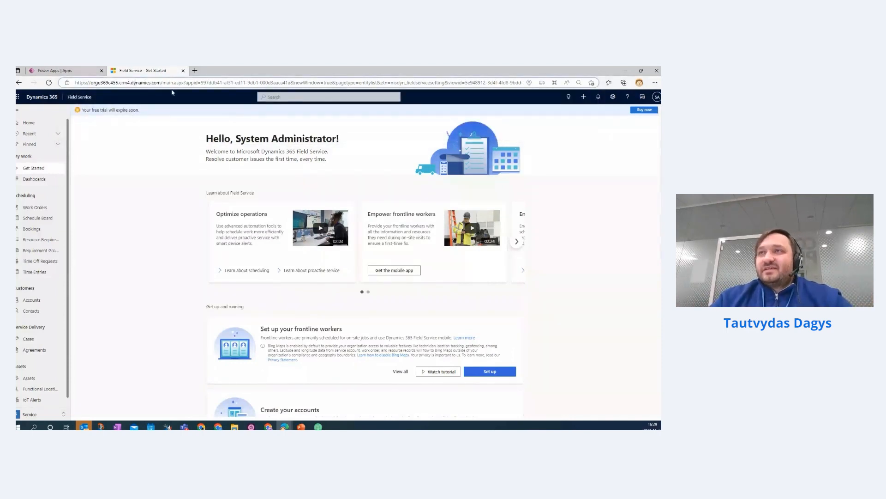
# Step: Look over the published apps available in the environment, and return to Field Service
pyautogui.click(88, 98)
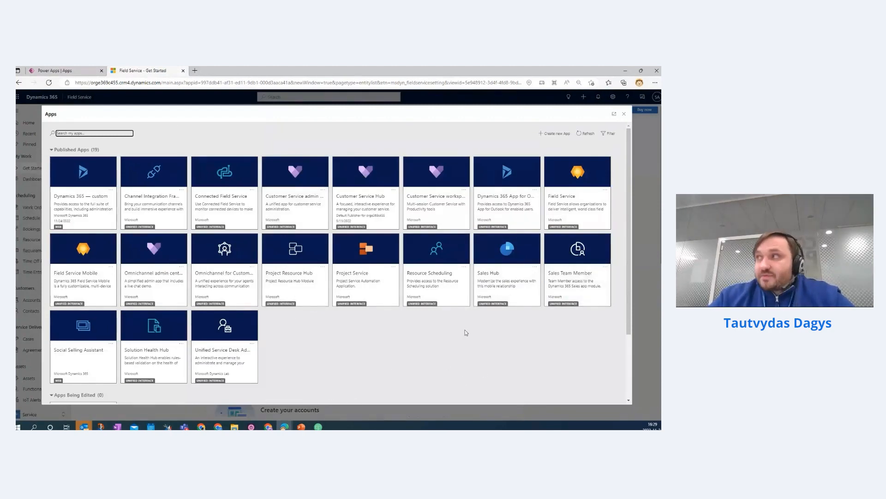
pyautogui.click(624, 113)
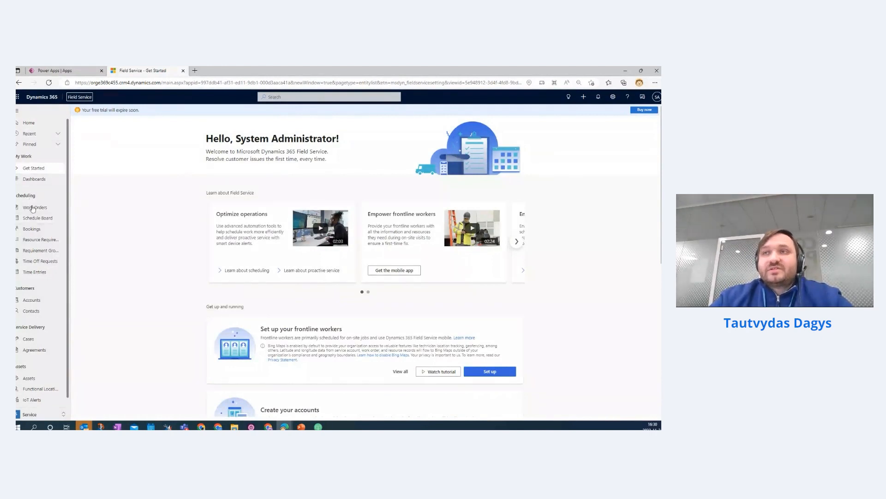
# Step: View the Connected Field Service Dashboard, and go back to the Field Service Administrator Dashboard
pyautogui.click(30, 179)
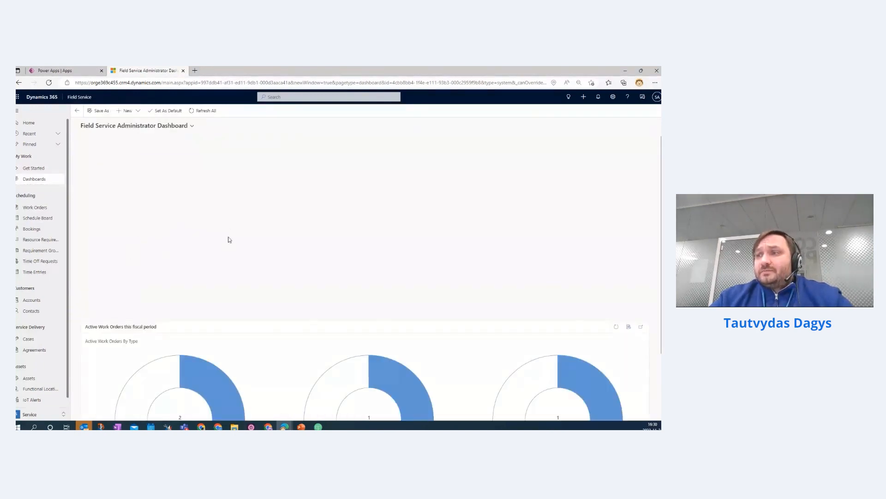
pyautogui.click(172, 126)
pyautogui.click(130, 146)
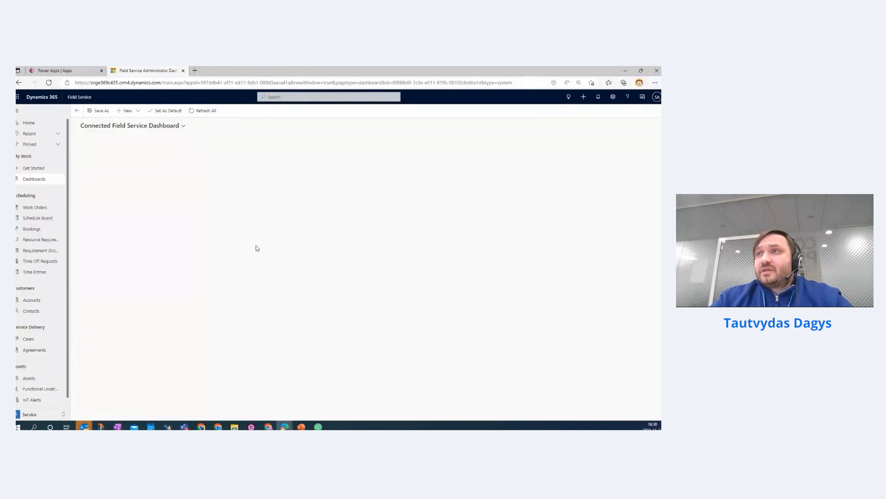
pyautogui.click(174, 126)
pyautogui.click(137, 159)
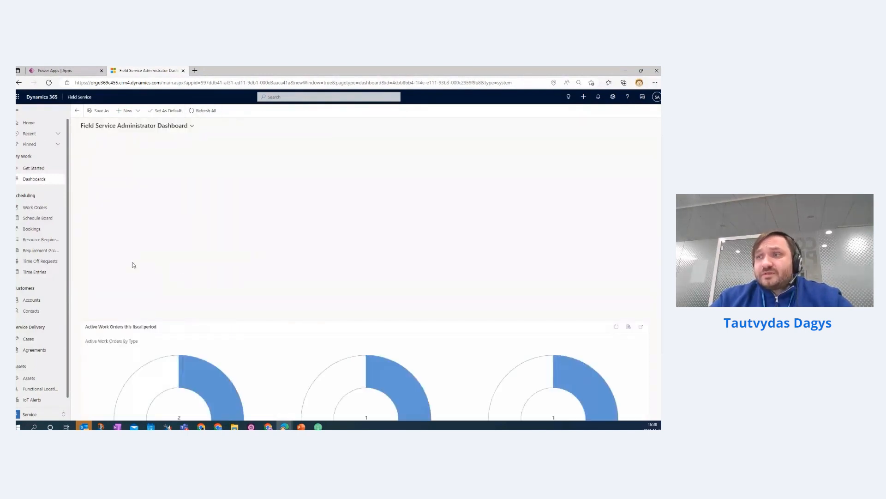
# Step: View the active work orders list and look through the remaining entries of the Service area
pyautogui.click(34, 207)
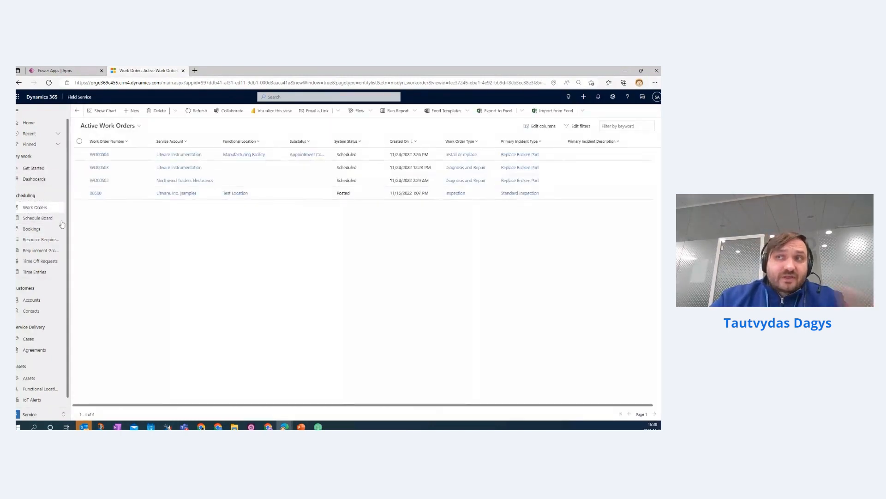
pyautogui.scroll(-1, 27, 240)
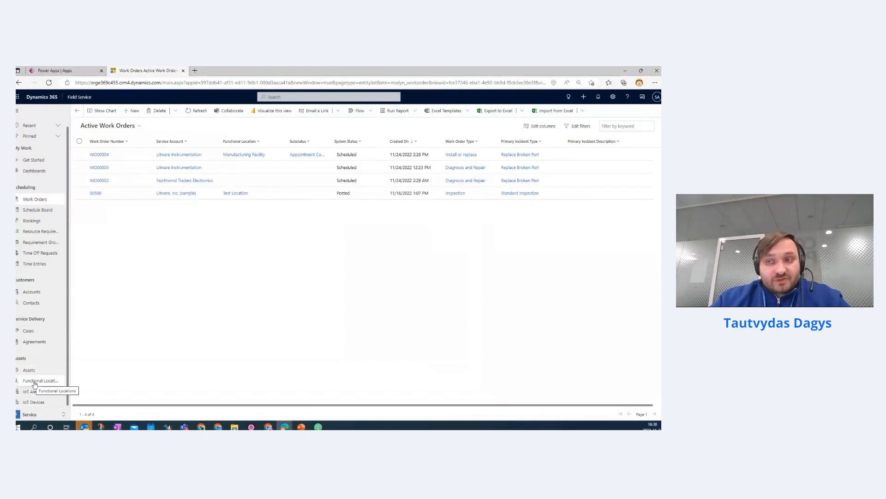
# Step: Switch from the Service area to the Sales area to view the open leads
pyautogui.click(28, 415)
pyautogui.click(29, 415)
pyautogui.click(29, 415)
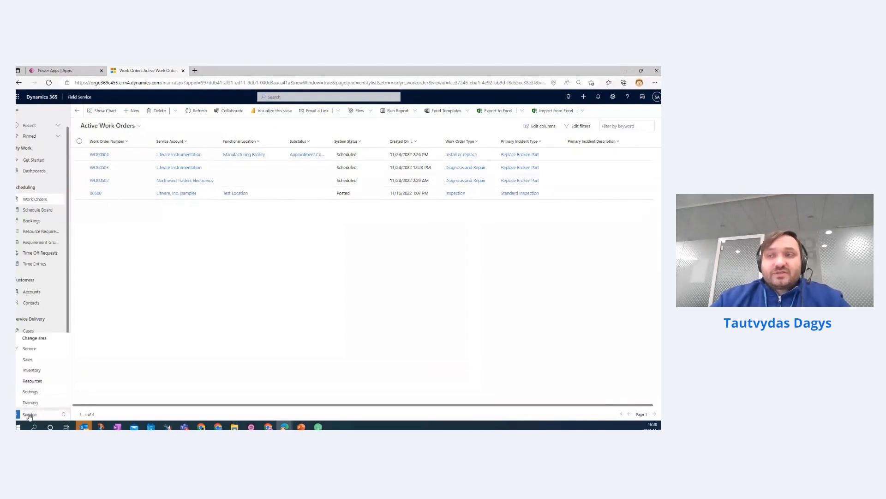
pyautogui.click(28, 359)
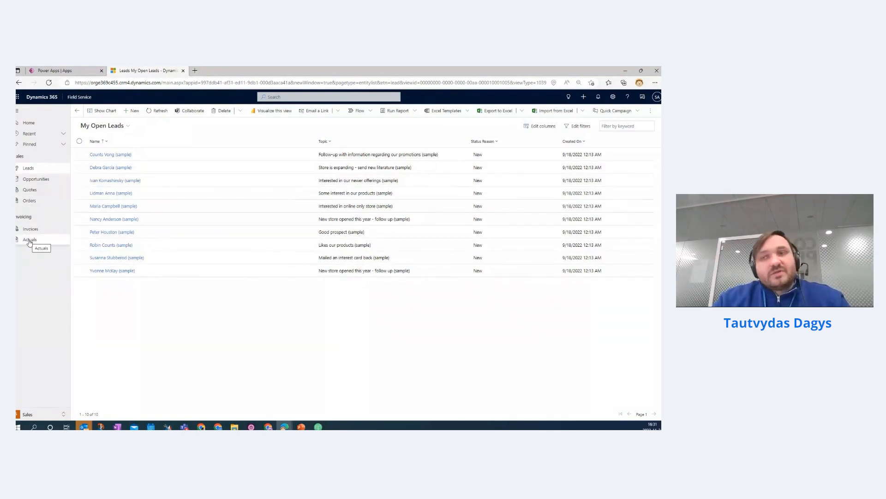
# Step: Switch to the Inventory area and review the product inventory and warehouses, ending on the product inventory list
pyautogui.click(27, 414)
pyautogui.click(32, 370)
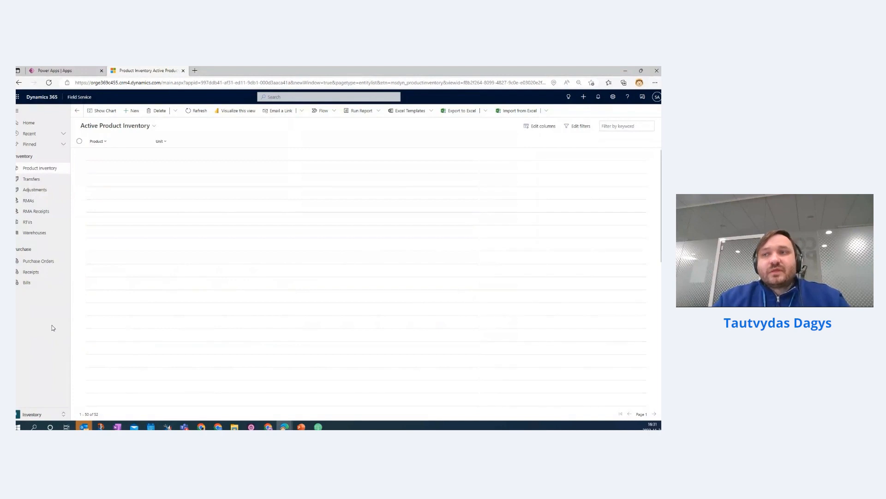
pyautogui.click(36, 169)
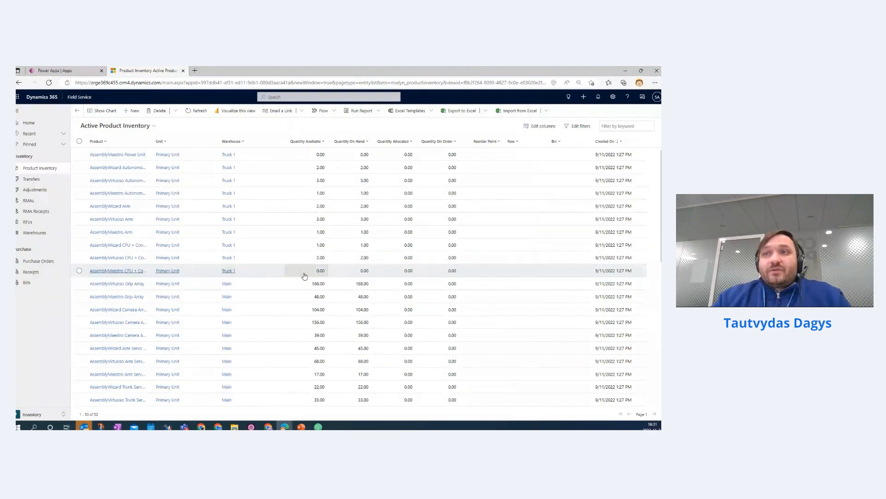
pyautogui.click(34, 233)
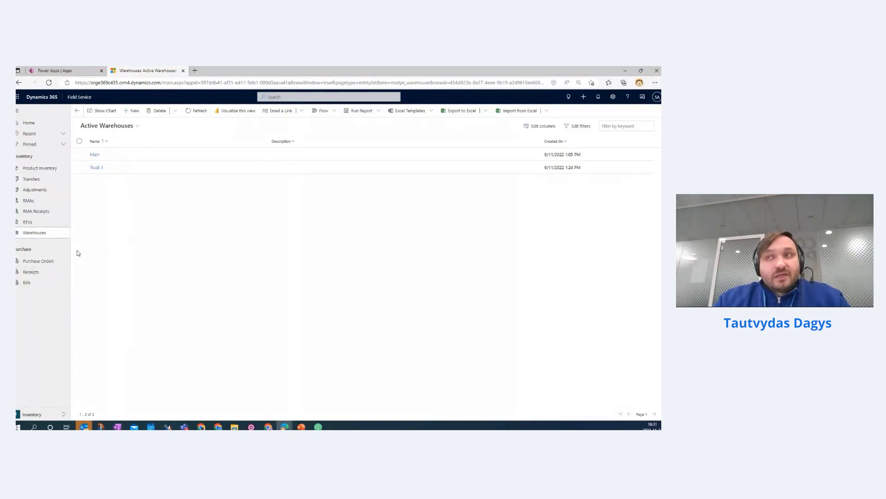
pyautogui.click(37, 168)
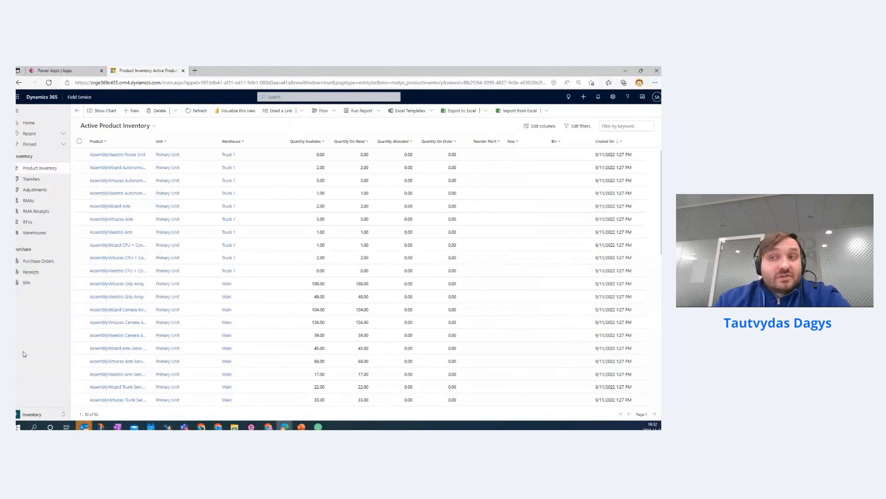
# Step: Switch to the Resources area and browse the active bookable resources and their resource types
pyautogui.click(33, 414)
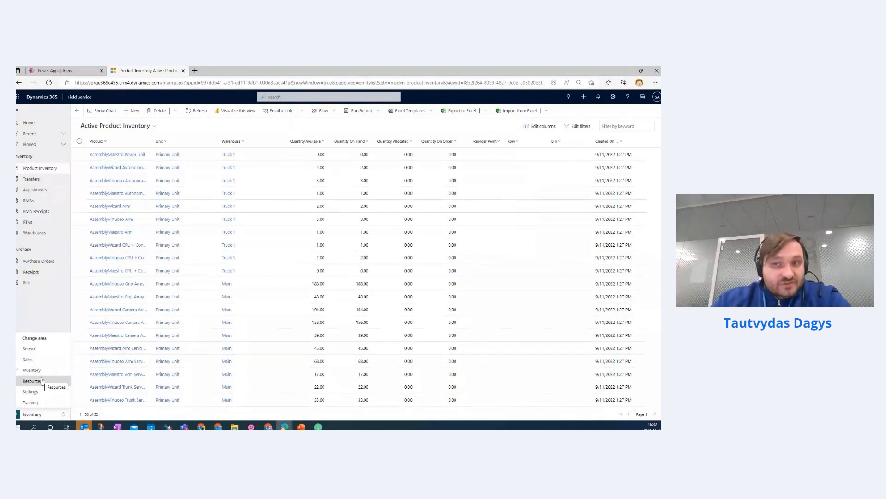
pyautogui.click(41, 380)
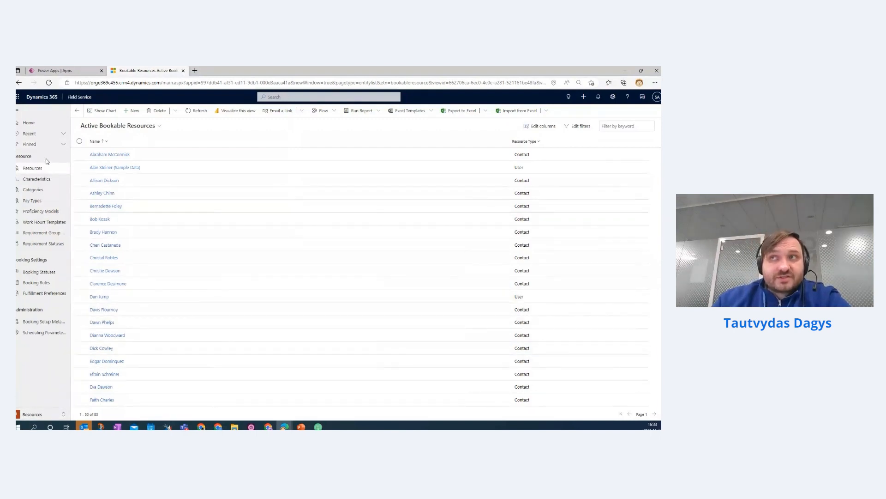
pyautogui.click(37, 169)
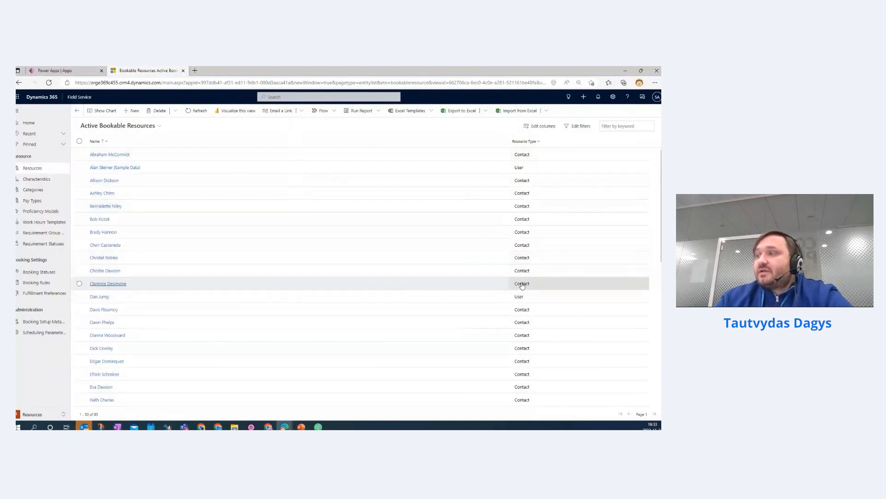
pyautogui.scroll(-5, 522, 286)
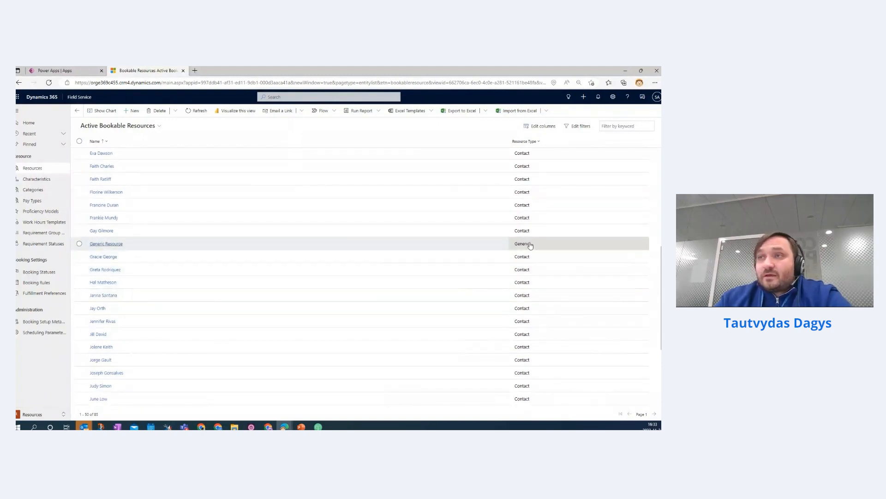
pyautogui.scroll(-1, 530, 245)
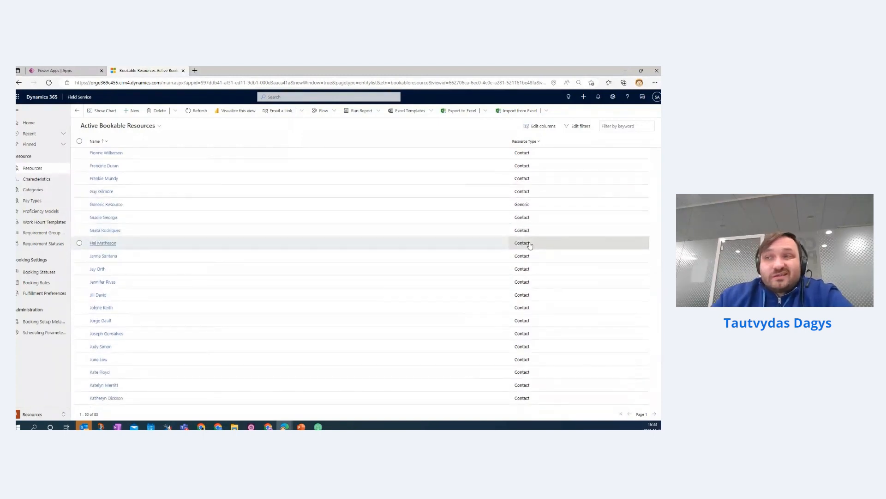
pyautogui.scroll(-3, 530, 245)
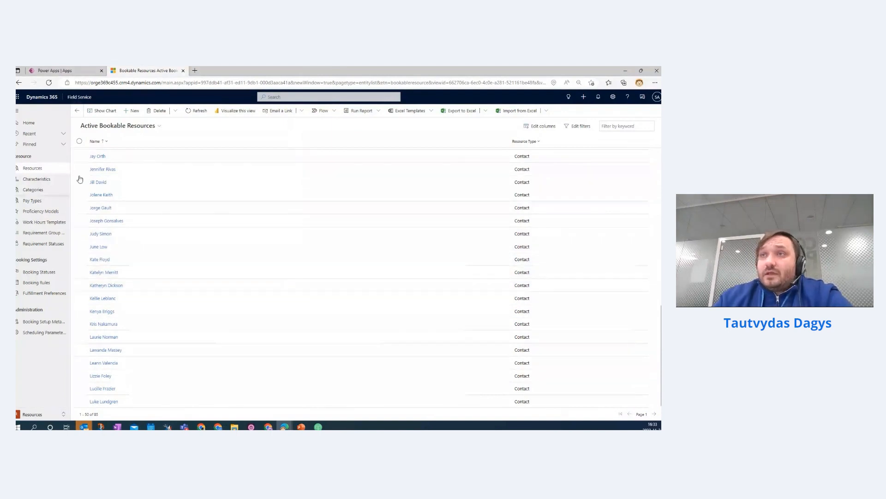
# Step: Browse the bookable resource characteristics to examine each resource's skills and rating values
pyautogui.click(40, 181)
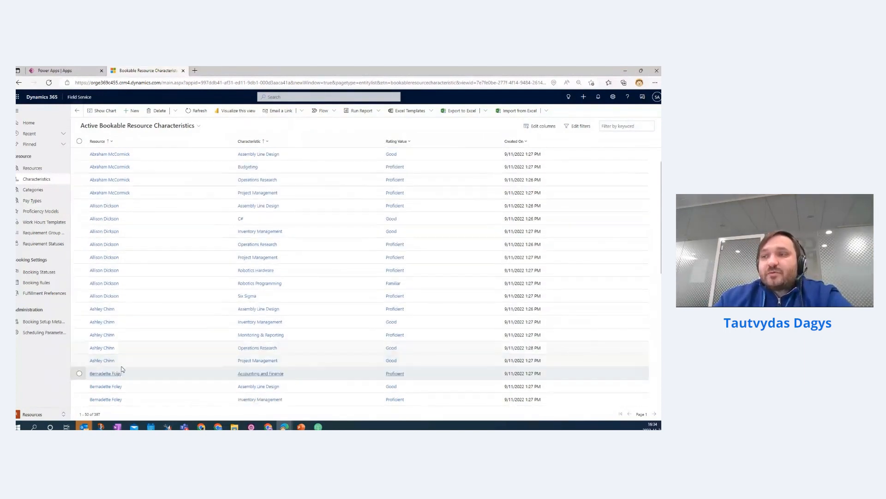
pyautogui.scroll(-4, 120, 370)
pyautogui.scroll(-2, 121, 369)
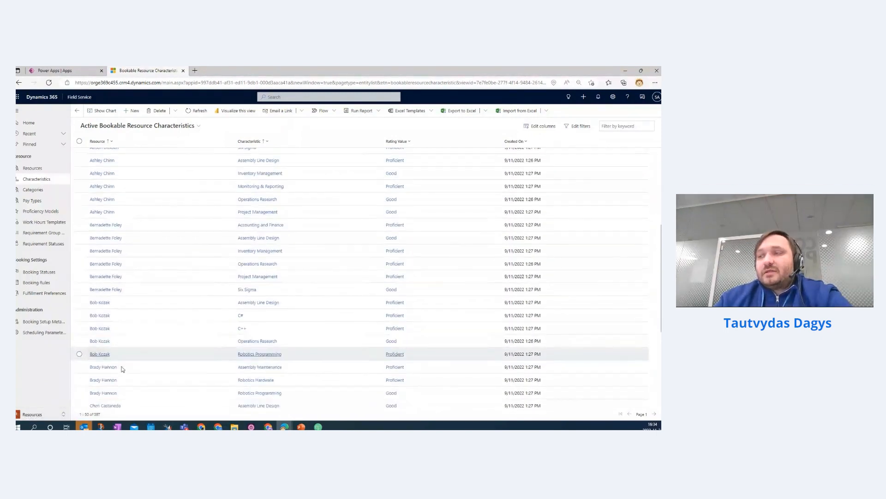
# Step: Review the lists of resource pay types, requirement statuses and booking statuses
pyautogui.click(40, 200)
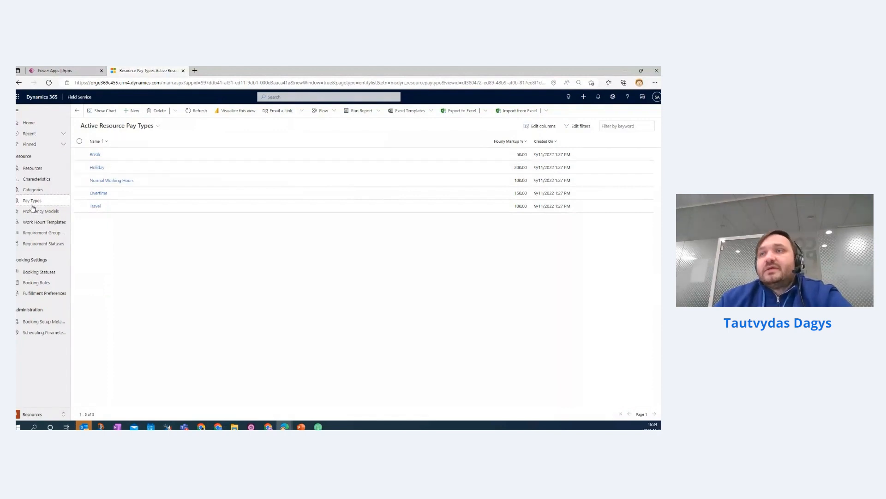
pyautogui.click(43, 232)
pyautogui.click(46, 244)
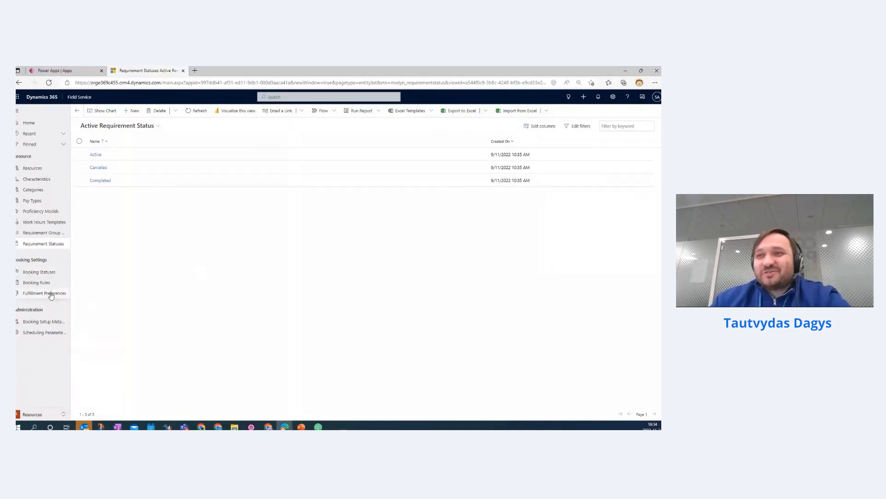
pyautogui.click(27, 273)
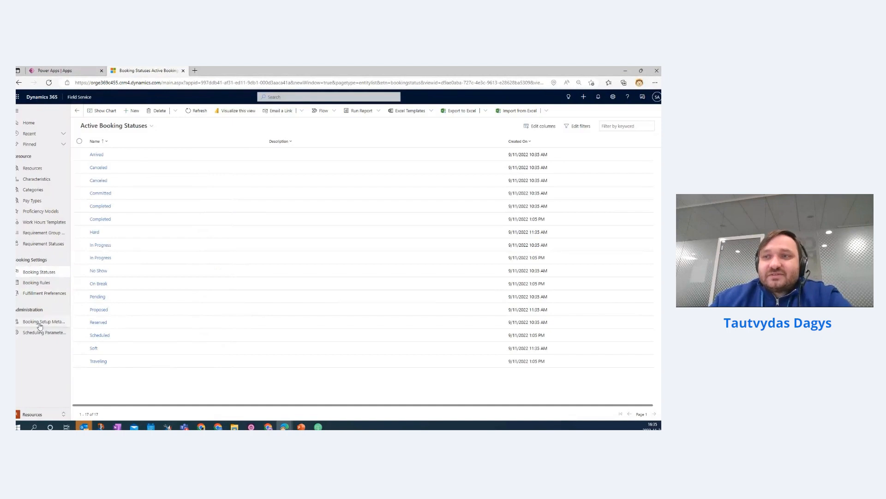
# Step: Switch to the Settings area and review the work order incident types and inspection templates
pyautogui.click(32, 414)
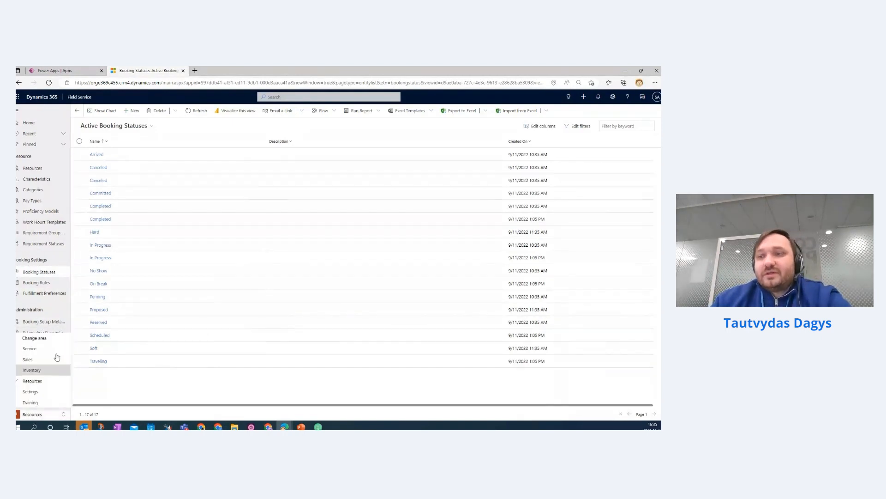
pyautogui.click(29, 389)
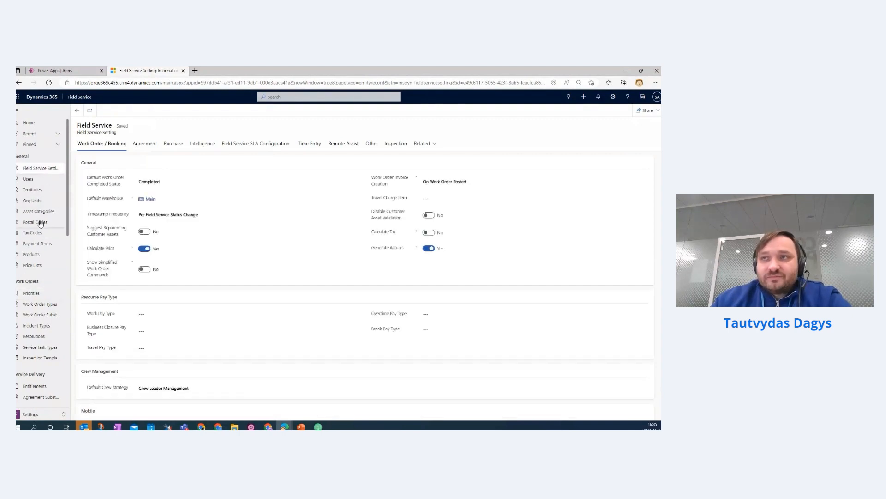
pyautogui.scroll(-3, 39, 246)
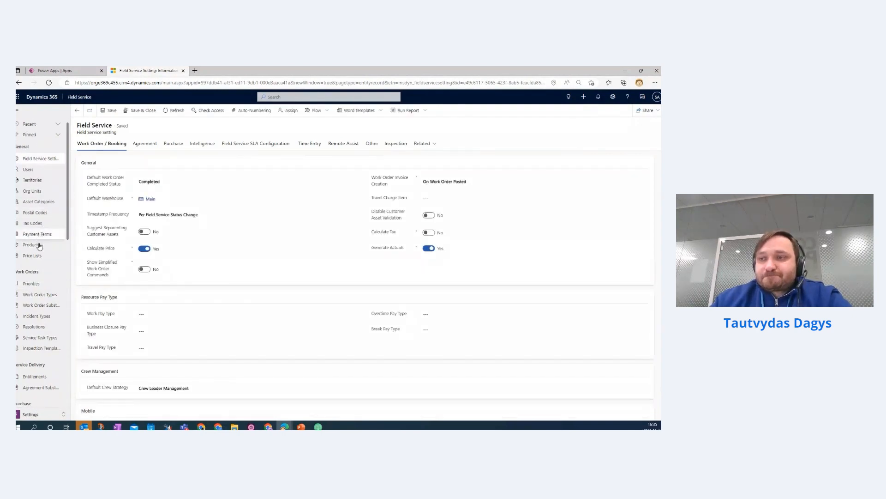
pyautogui.scroll(-2, 39, 245)
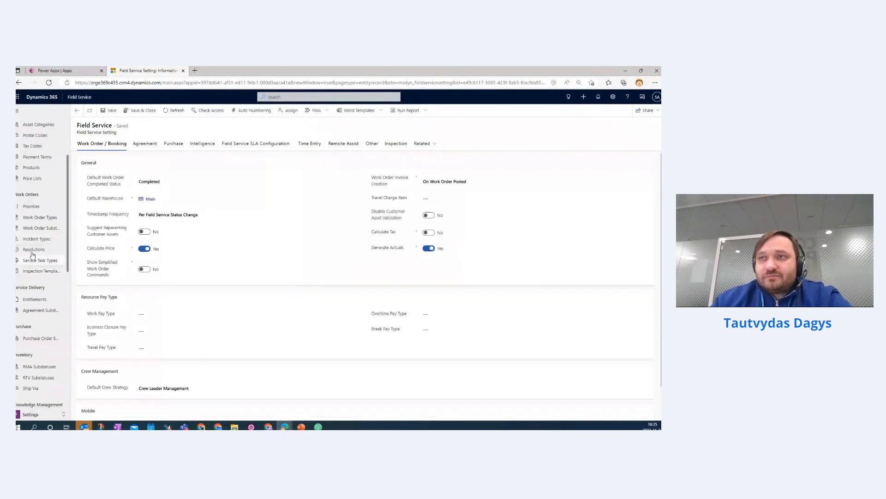
pyautogui.click(34, 239)
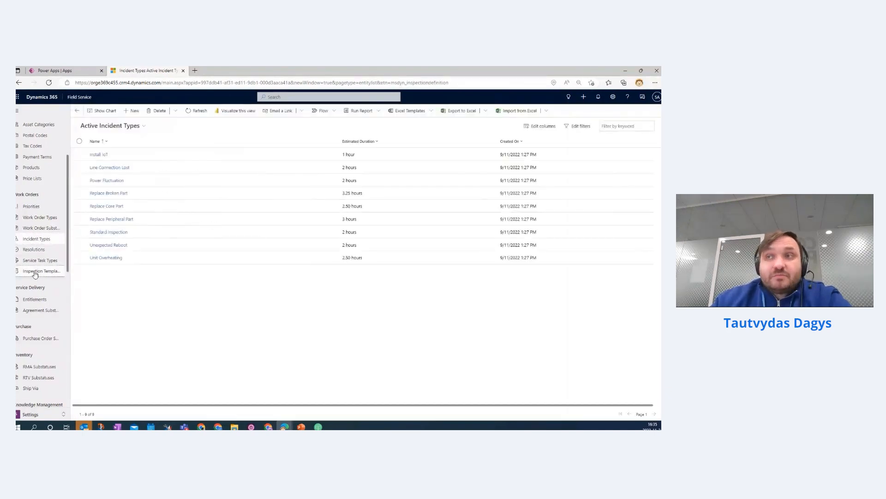
pyautogui.click(34, 275)
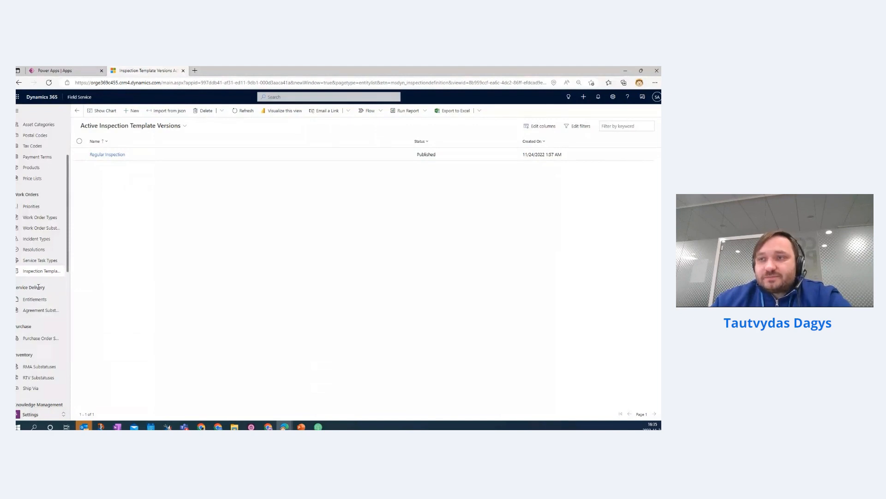
# Step: Look through the remaining configuration categories of the Settings area, including knowledge management, IoT, geofencing and asset properties
pyautogui.scroll(-6, 39, 286)
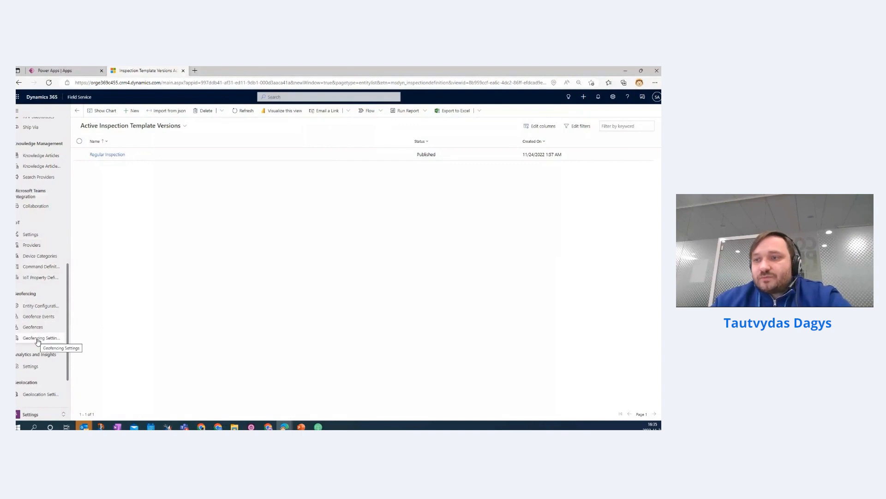
pyautogui.scroll(-2, 39, 351)
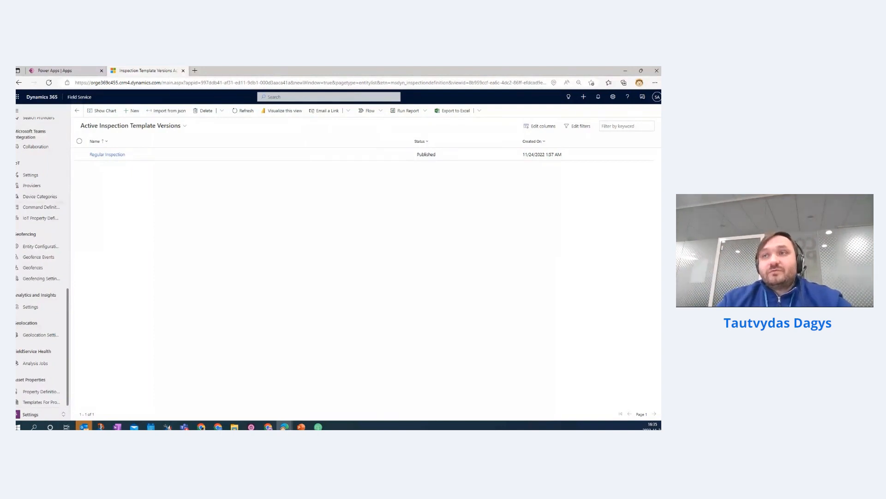
pyautogui.scroll(10, 53, 239)
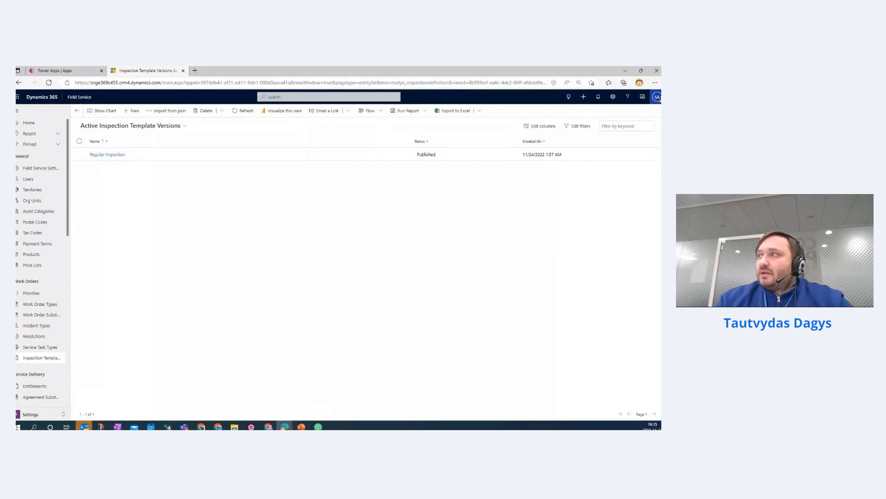
# Step: Set the browser page zoom to 100%
pyautogui.click(655, 82)
pyautogui.click(643, 129)
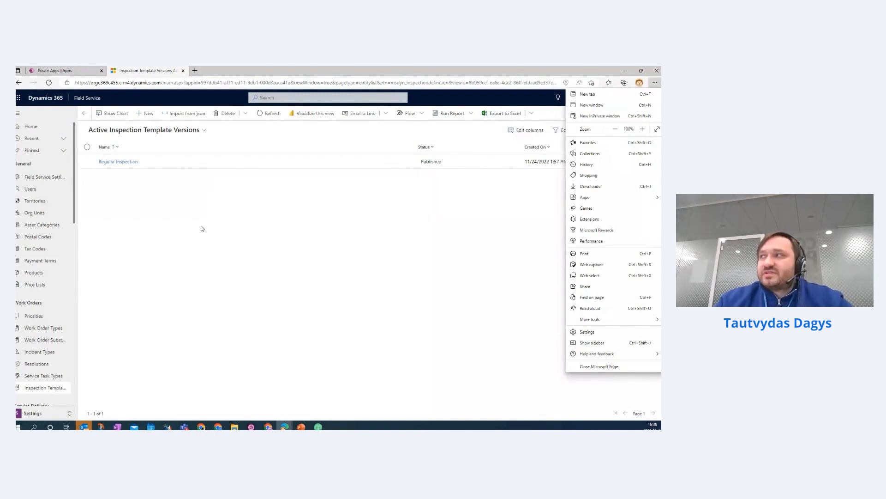
pyautogui.click(201, 228)
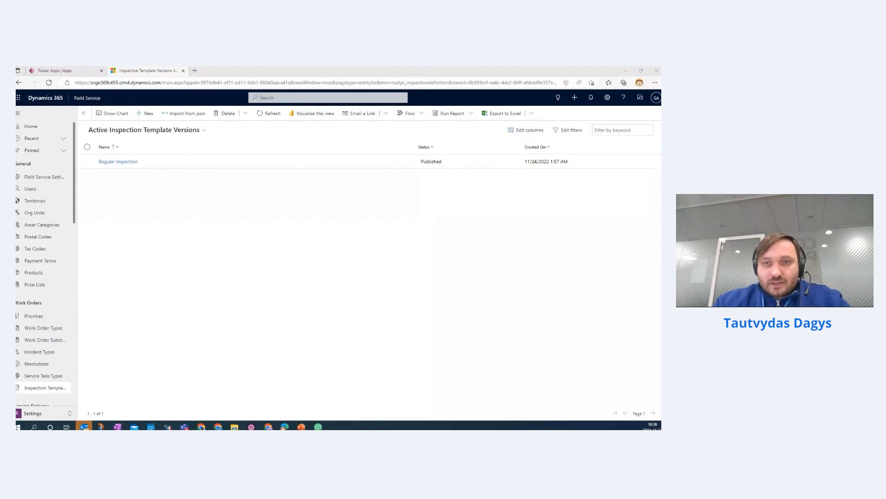
pyautogui.hotkey('alt', 'Tab')
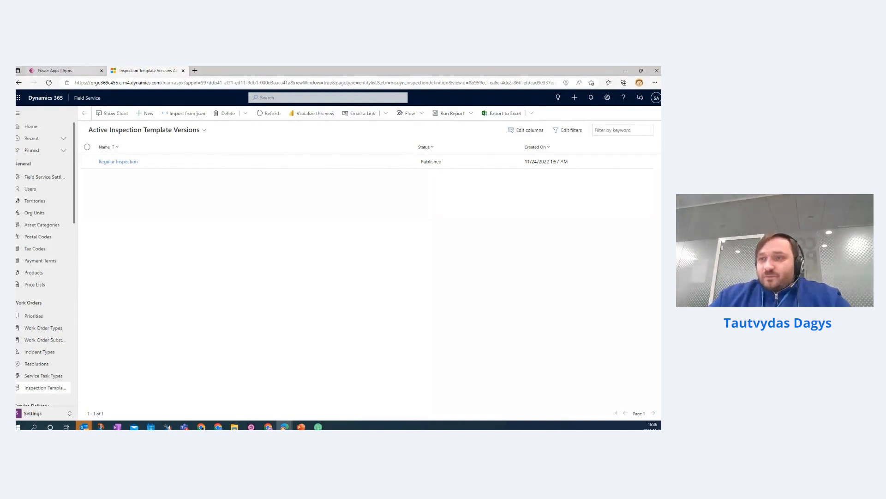
# Step: Switch to the Service area, open the active Equipment failure case and review its summary details
pyautogui.click(44, 413)
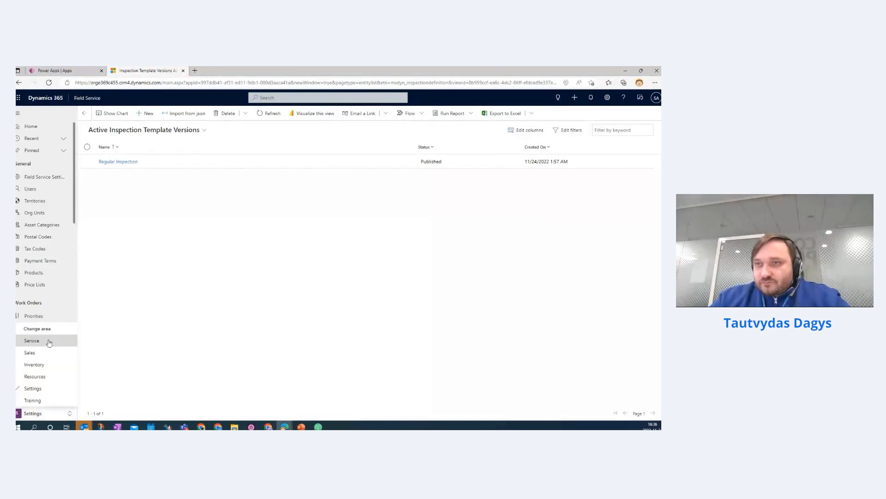
pyautogui.click(46, 342)
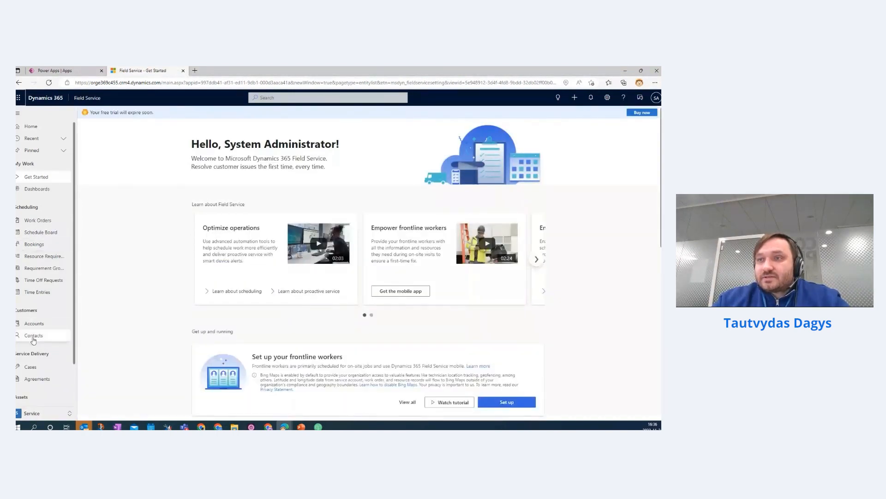
pyautogui.click(28, 367)
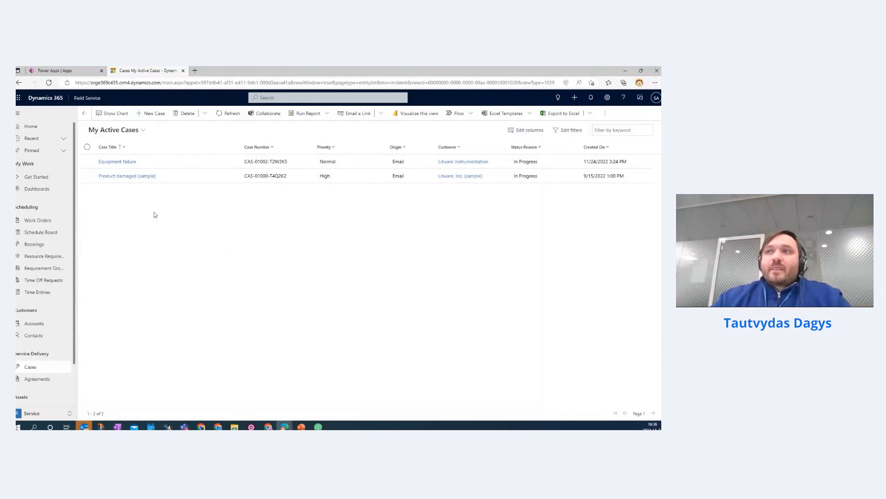
pyautogui.click(117, 162)
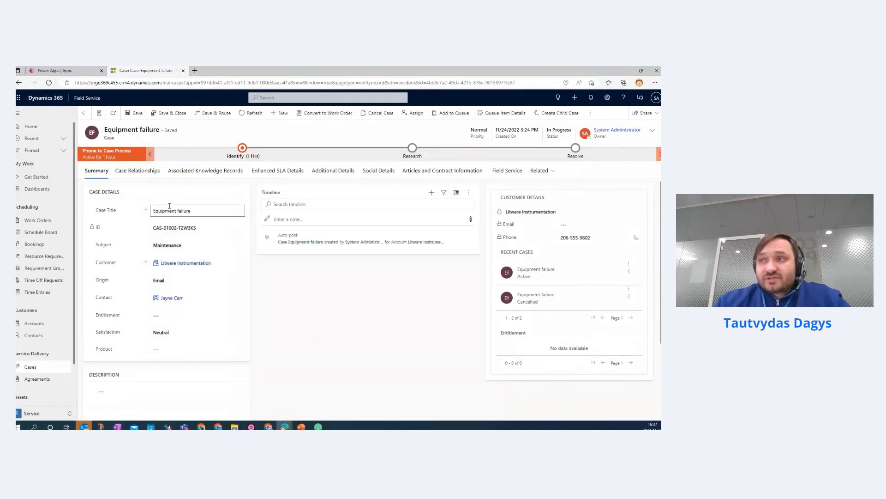
pyautogui.click(157, 316)
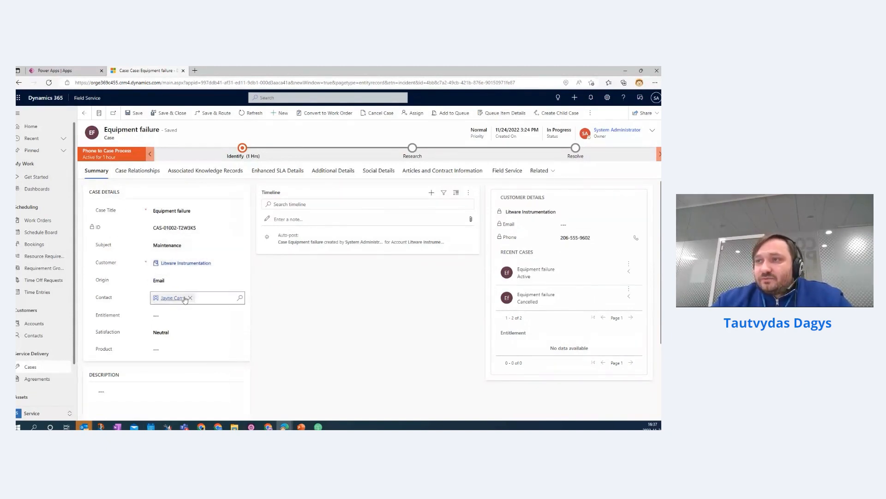
pyautogui.scroll(-1, 171, 303)
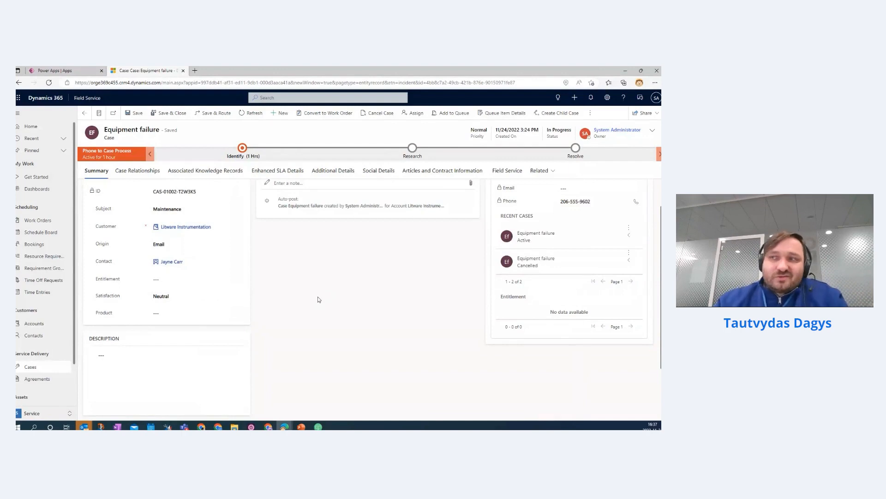
pyautogui.scroll(2, 318, 299)
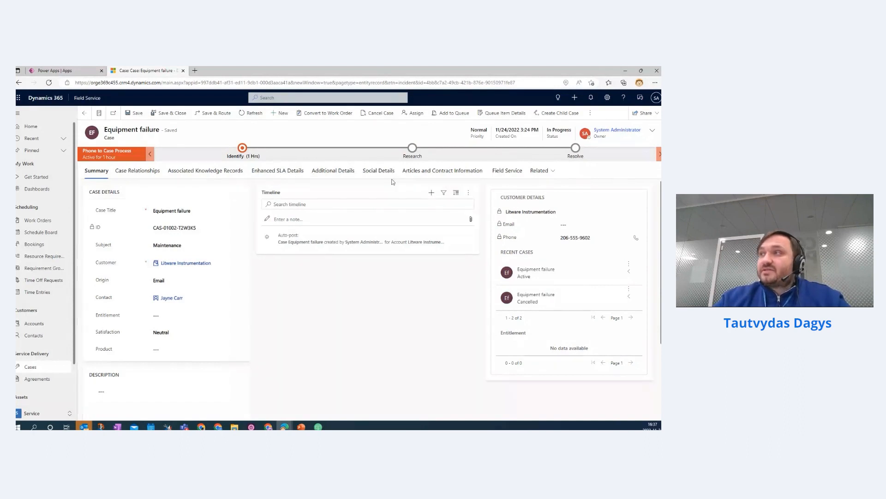
# Step: In the case's field service details, set the incident type to Replace Broken Part and the functional location to Manufacturing Facility
pyautogui.click(507, 171)
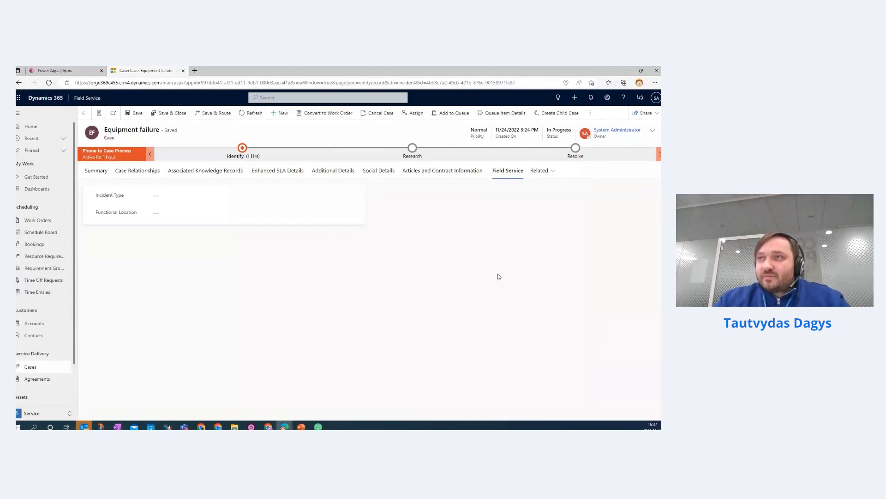
pyautogui.click(168, 194)
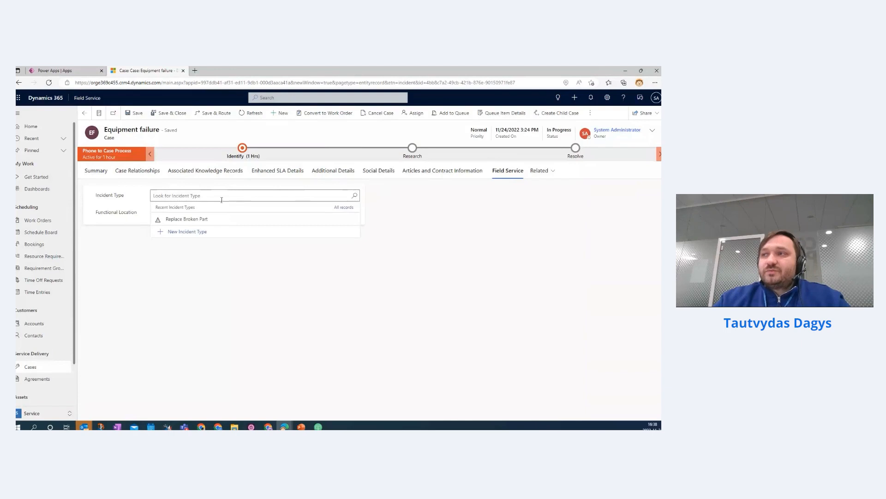
pyautogui.click(355, 196)
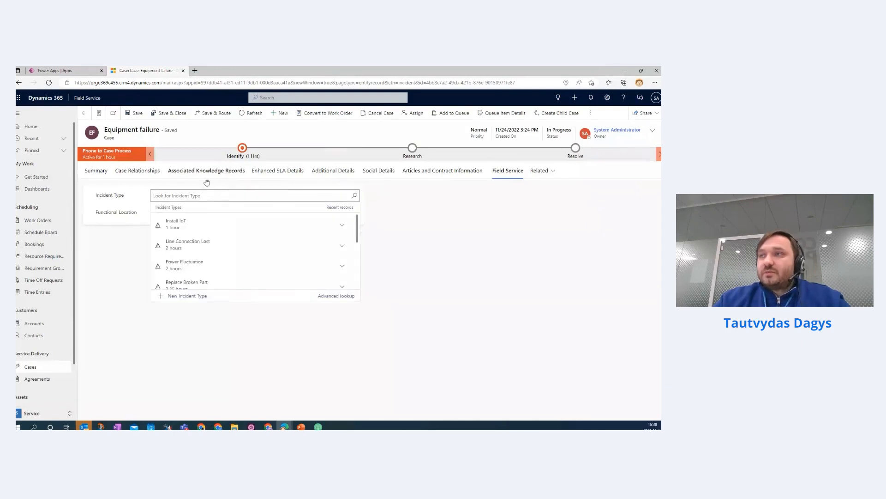
pyautogui.scroll(-1, 282, 226)
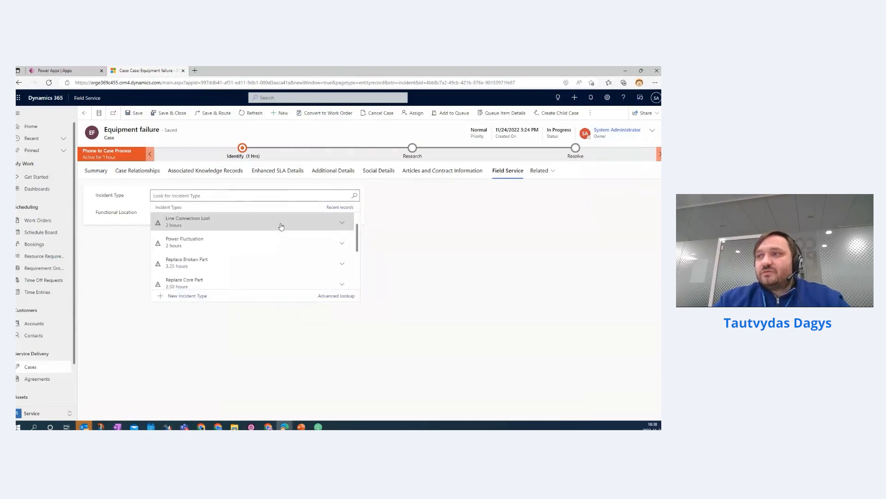
pyautogui.click(187, 256)
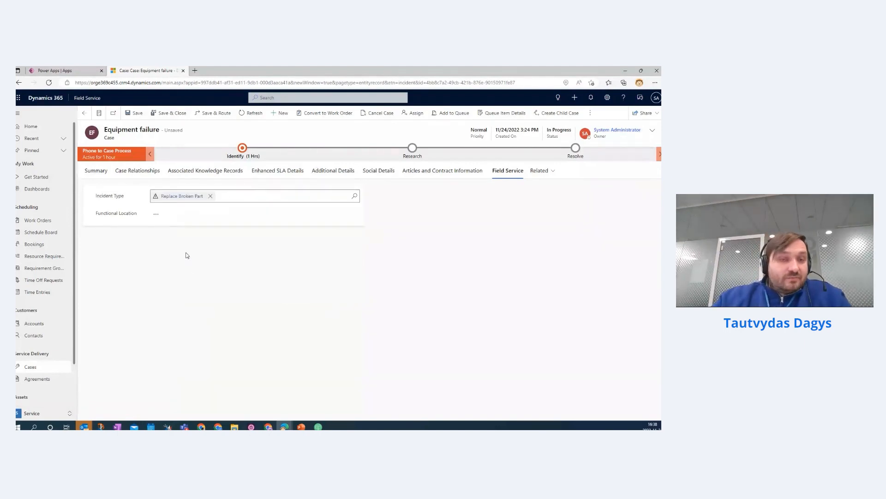
pyautogui.click(176, 213)
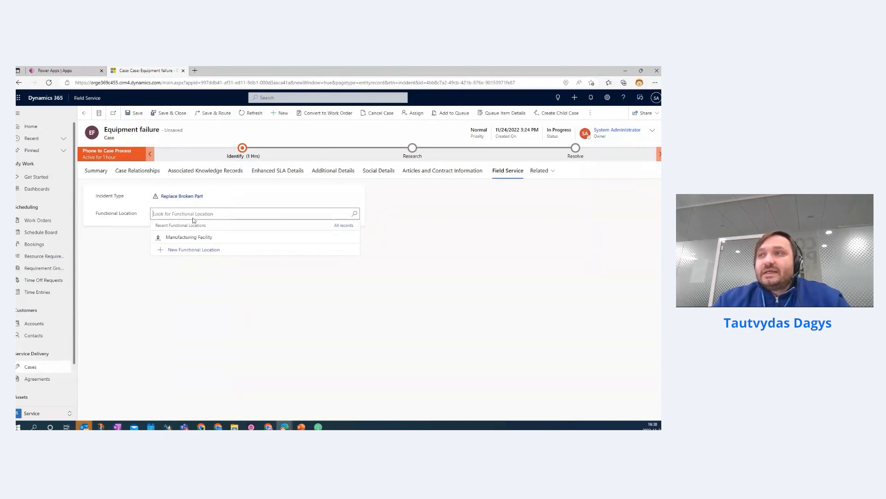
pyautogui.click(178, 239)
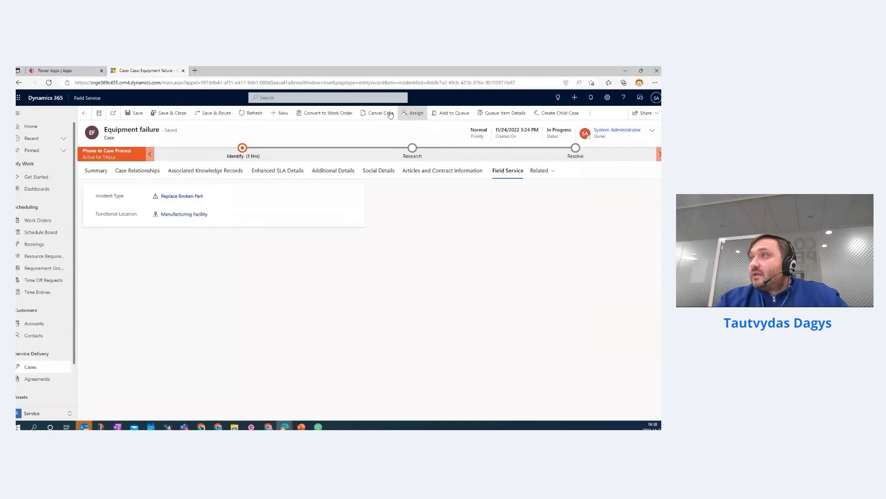
# Step: Convert the Equipment failure case to a work order and open the newly created work order
pyautogui.click(320, 113)
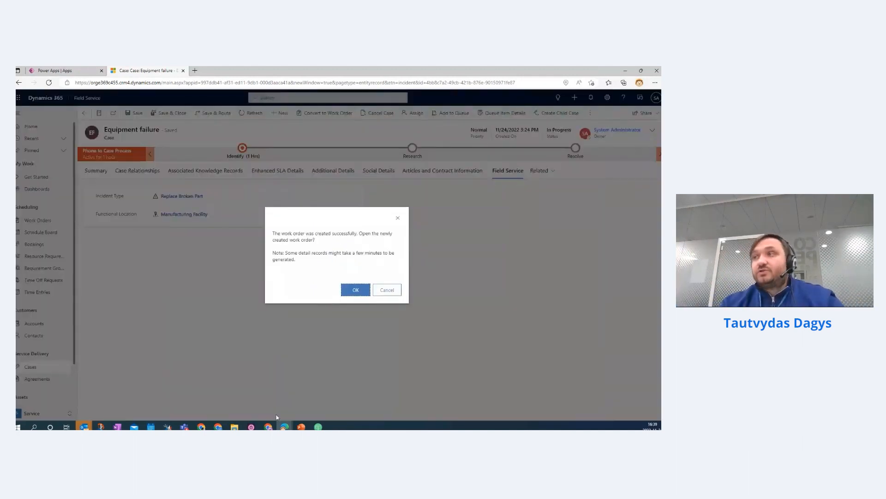
pyautogui.click(356, 290)
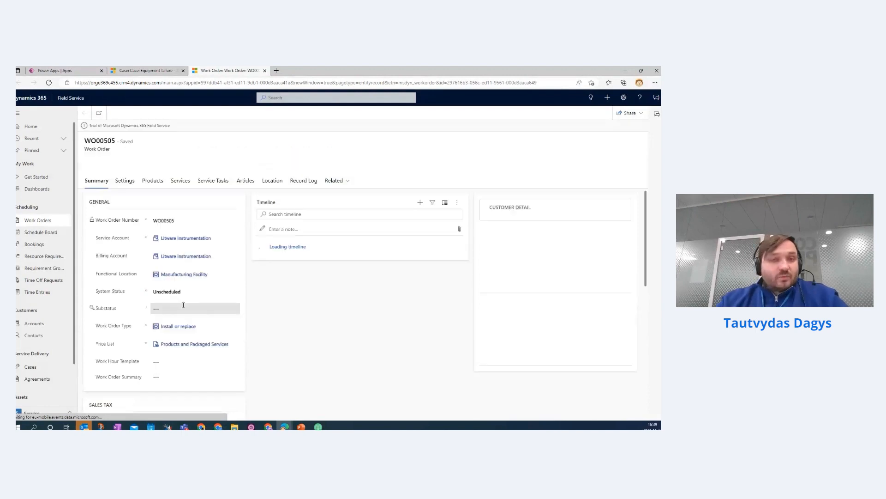
pyautogui.click(185, 307)
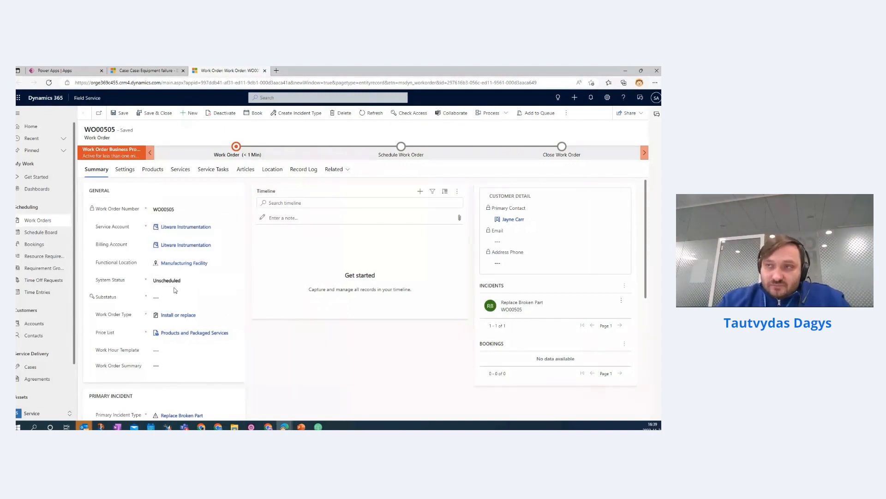
# Step: Set the work order's primary incident customer asset to AssemblyVirtuoso 200 LI
pyautogui.scroll(-1, 166, 293)
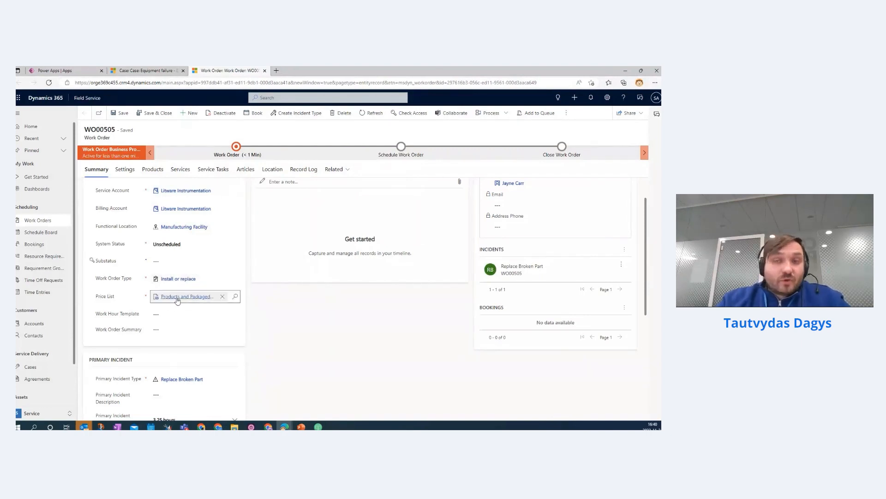
pyautogui.scroll(-2, 153, 304)
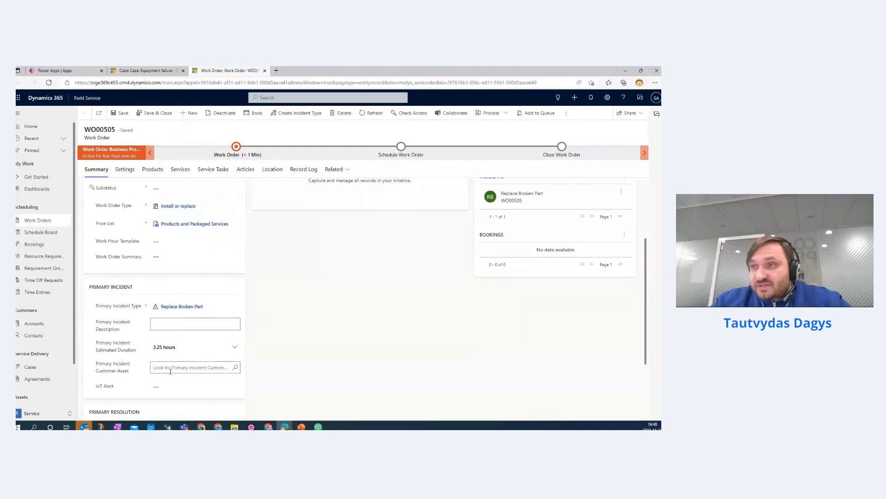
pyautogui.click(189, 367)
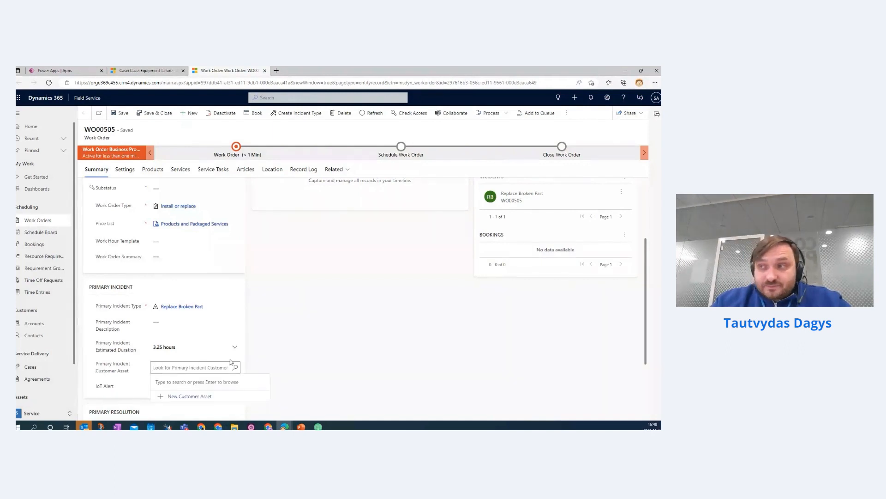
pyautogui.click(235, 368)
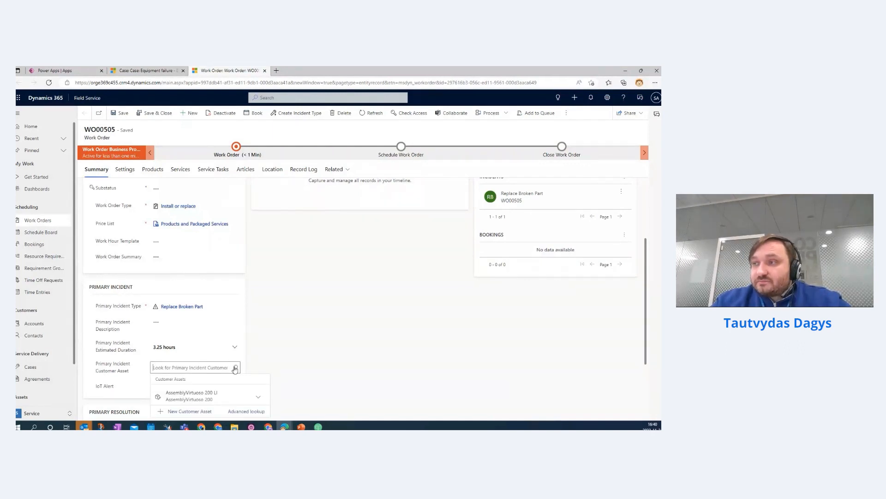
pyautogui.scroll(-1, 235, 368)
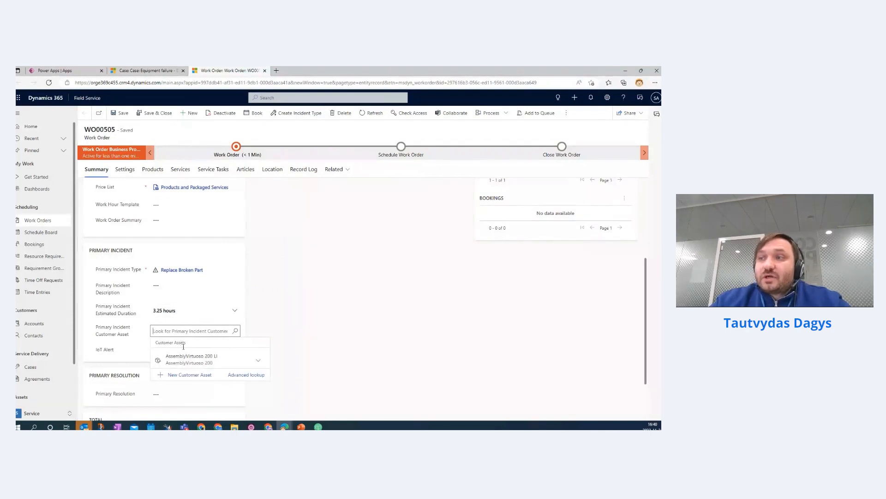
pyautogui.click(204, 360)
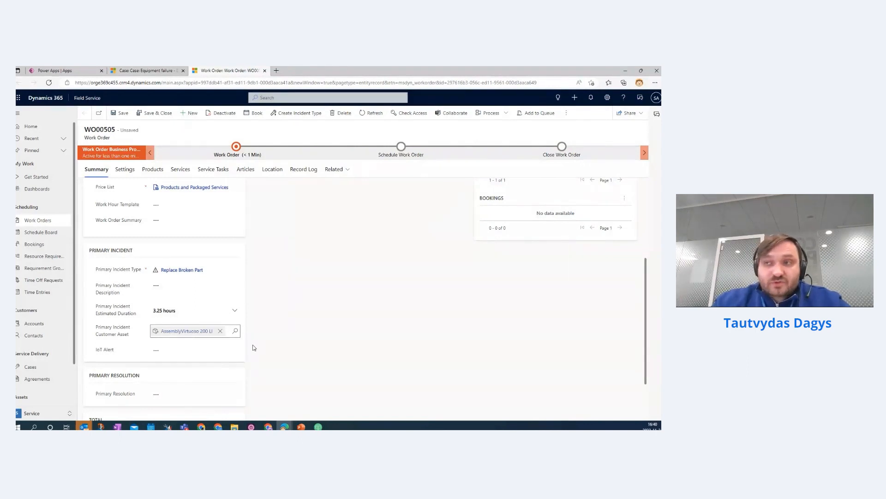
# Step: Review the work order's settings, covering general details such as priority and instructions, time preferences and related records
pyautogui.scroll(3, 254, 347)
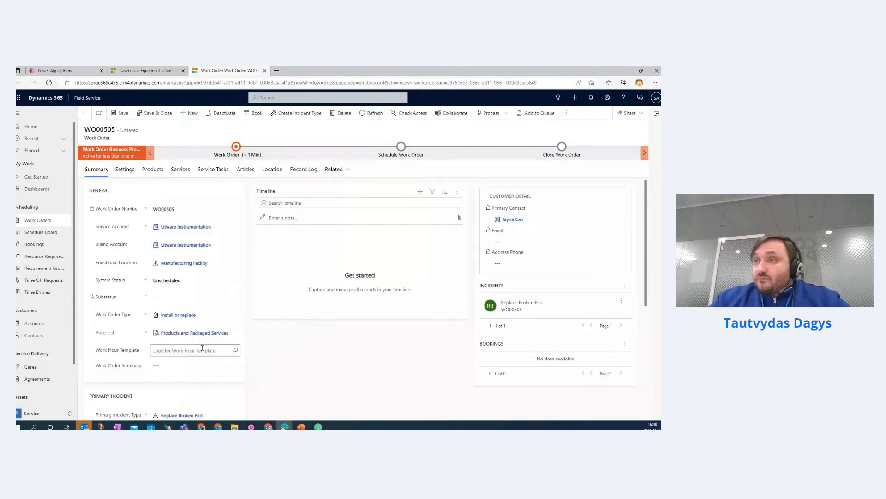
pyautogui.click(128, 170)
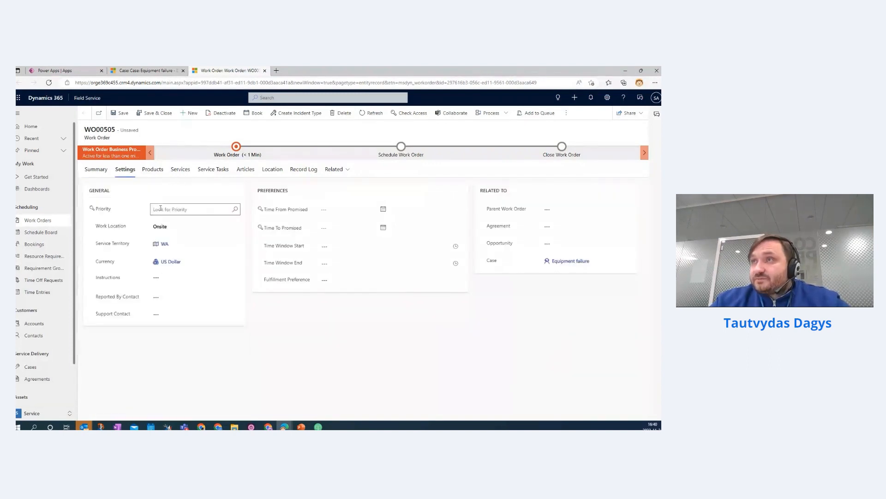
pyautogui.click(182, 281)
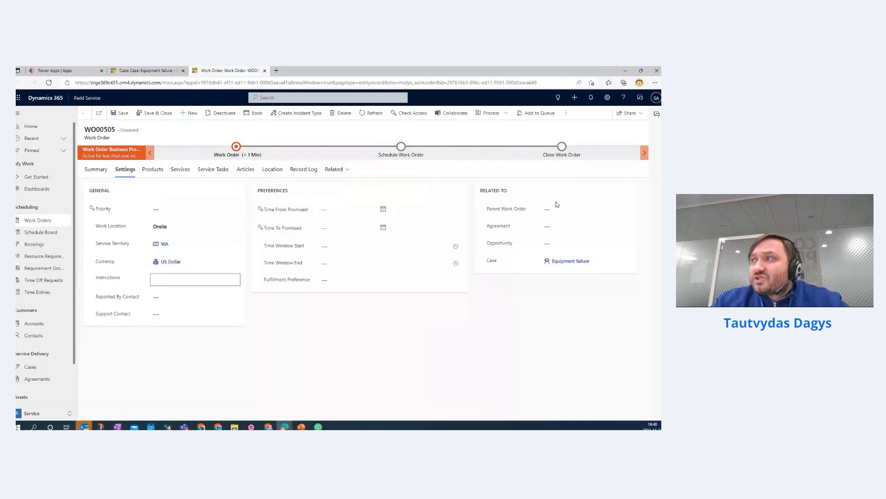
# Step: Start a new Teams chat connected to the work order, with the colleague as participant and the default note included
pyautogui.click(657, 115)
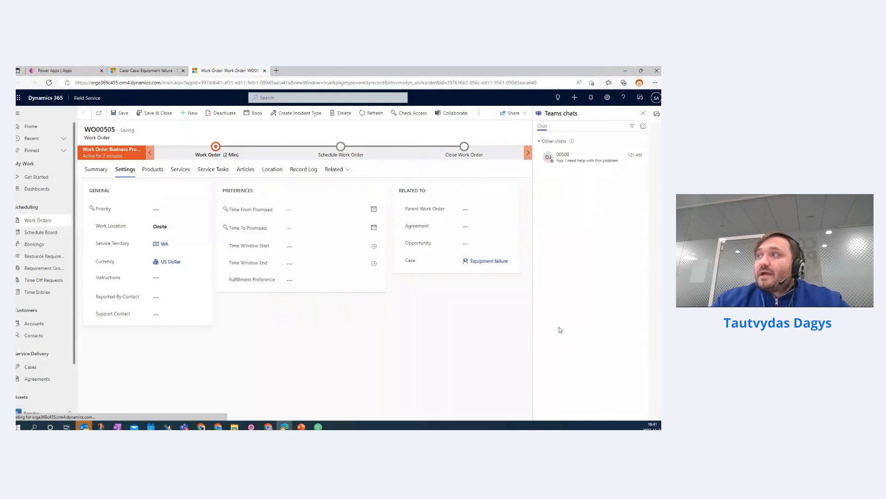
pyautogui.click(589, 162)
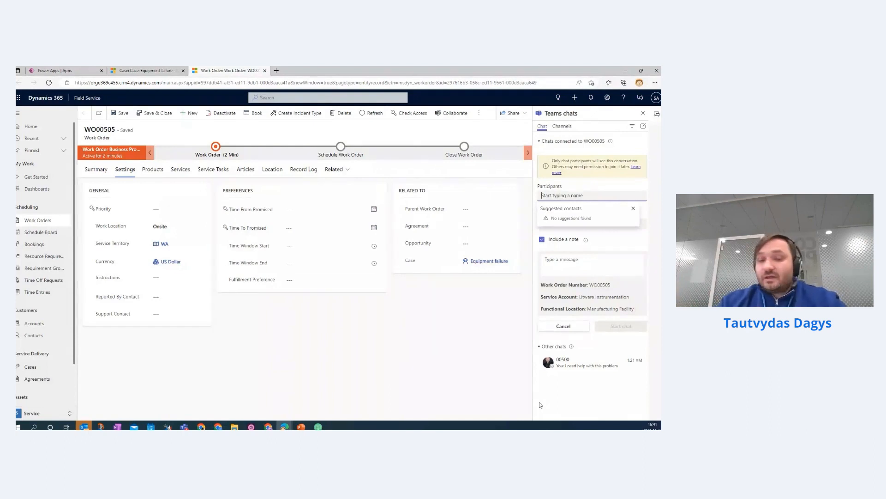
pyautogui.write('Dan')
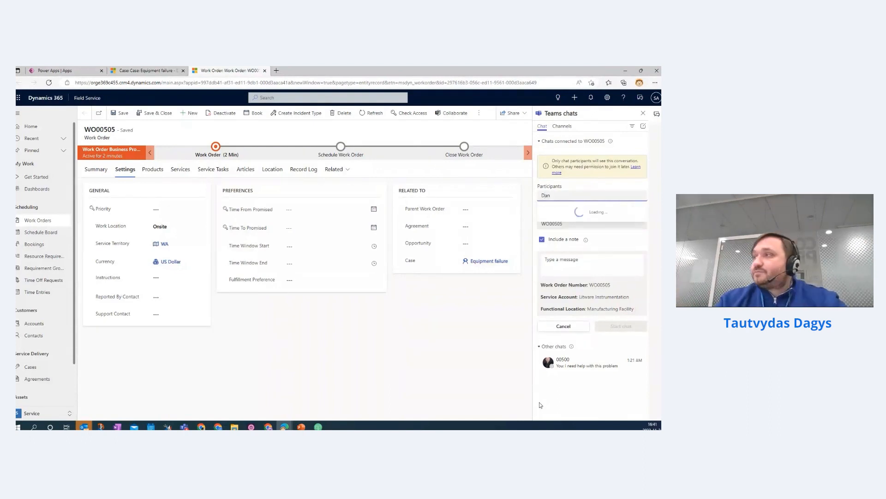
pyautogui.click(569, 211)
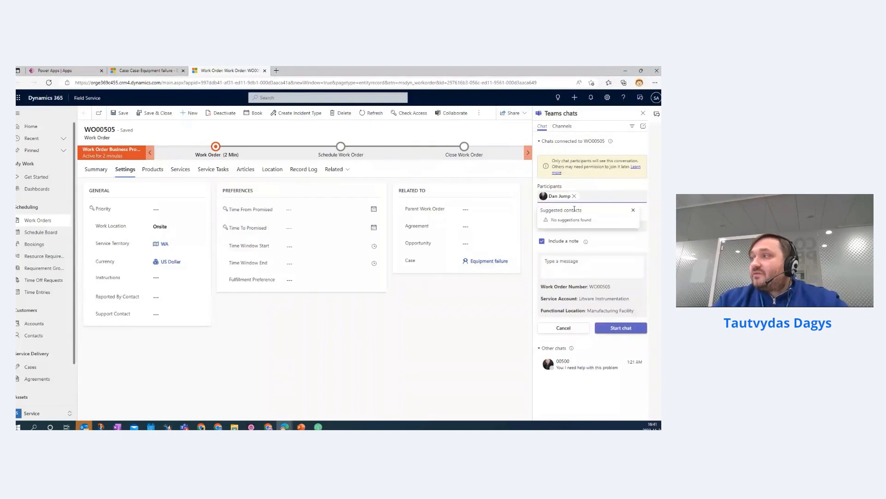
pyautogui.click(621, 328)
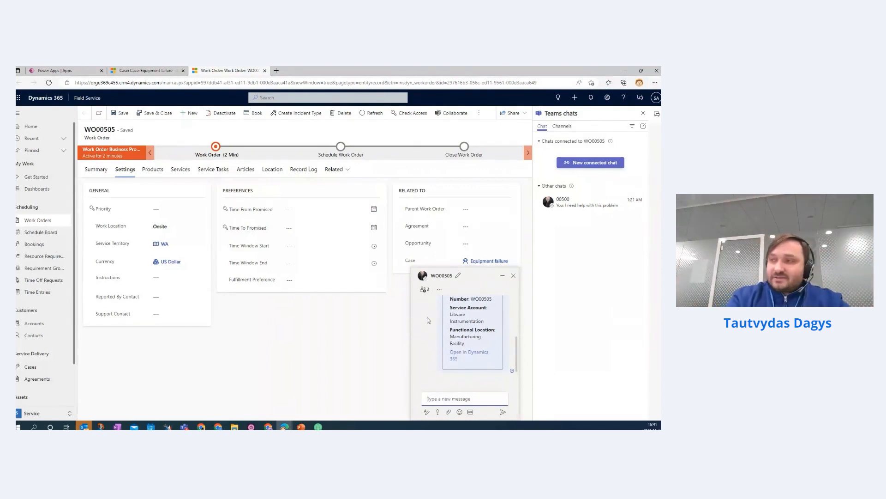
# Step: Send the colleague a chat message asking "what instructions should I give to engineer?" and close the chat and Teams chats pane
pyautogui.write('Hey Dan, w')
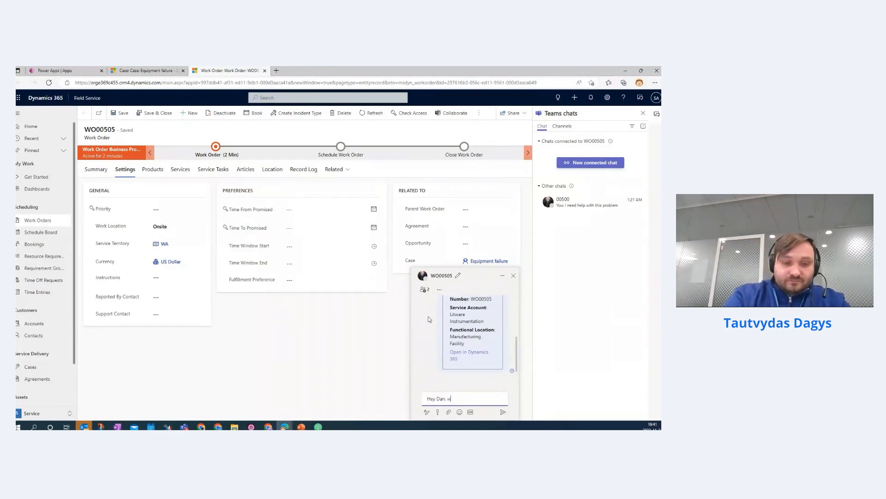
pyautogui.write('hat instructions ')
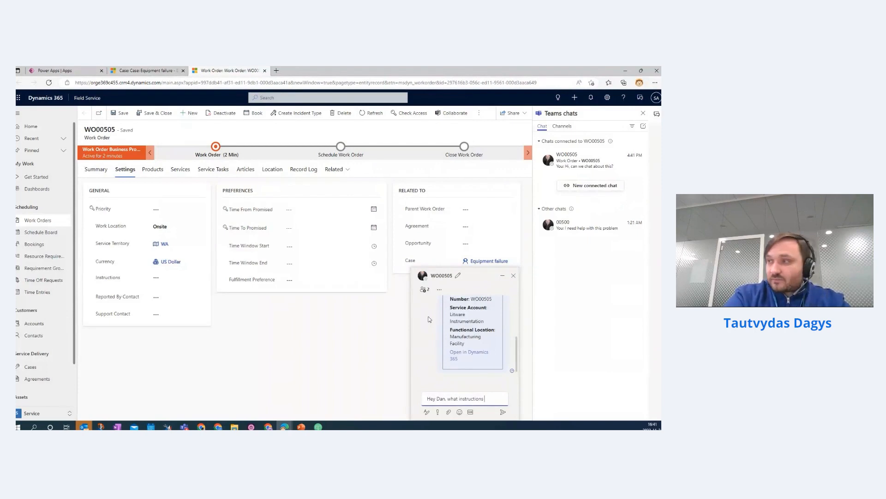
pyautogui.write('should ')
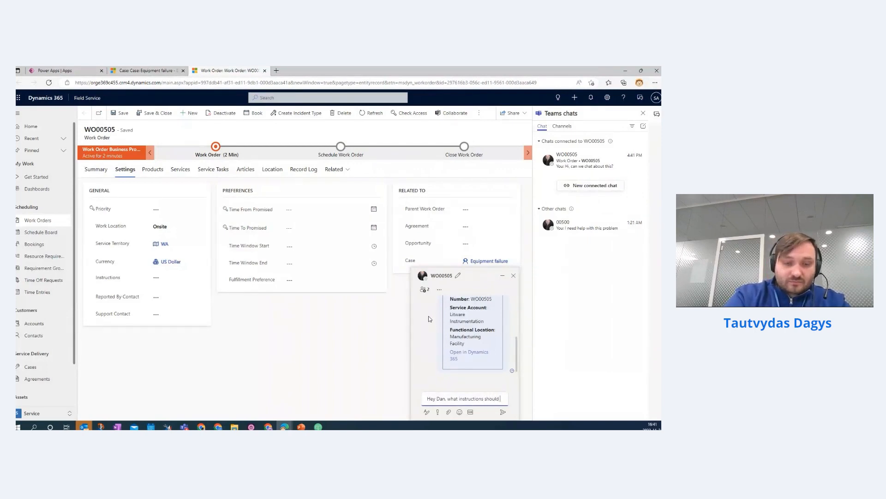
pyautogui.write('I give to en')
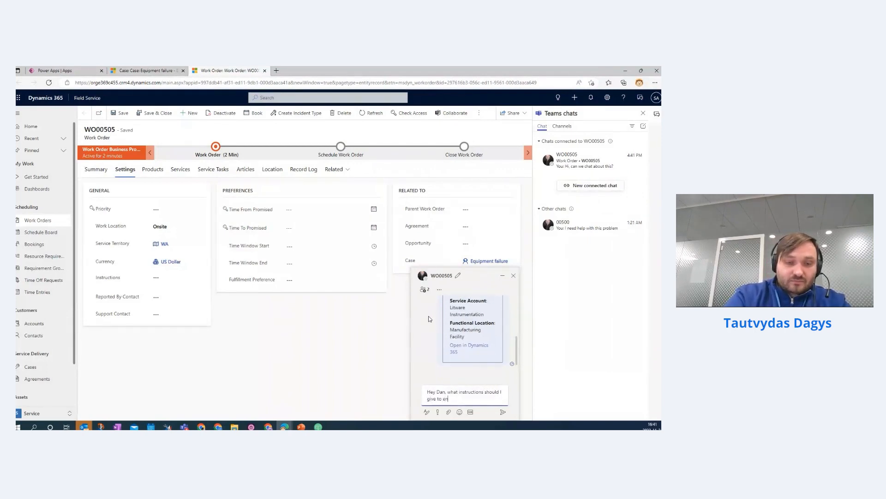
pyautogui.write('gineer')
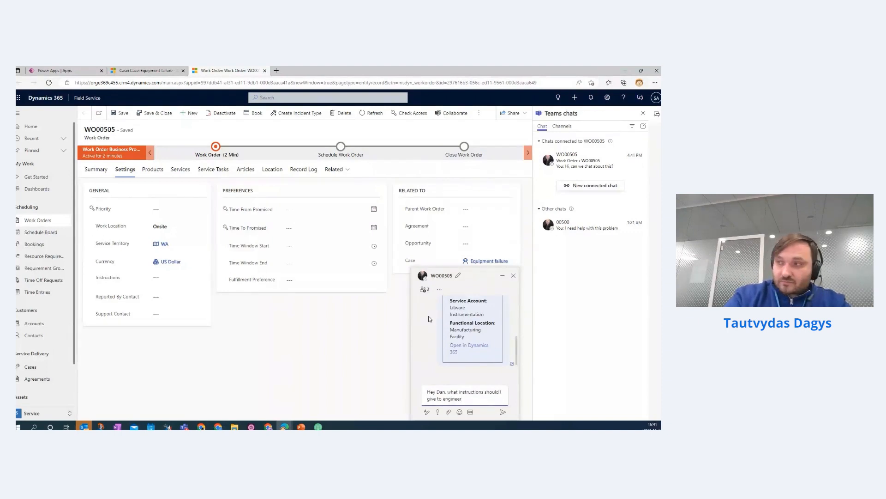
pyautogui.press('Return')
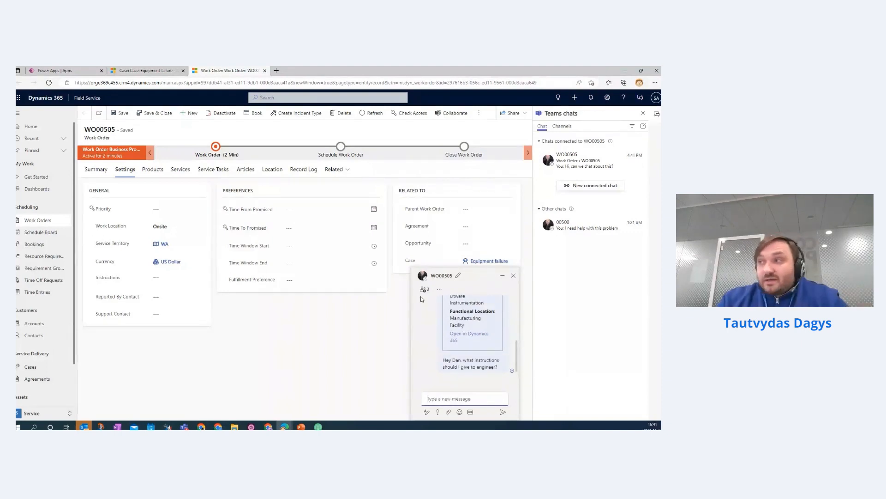
pyautogui.click(503, 279)
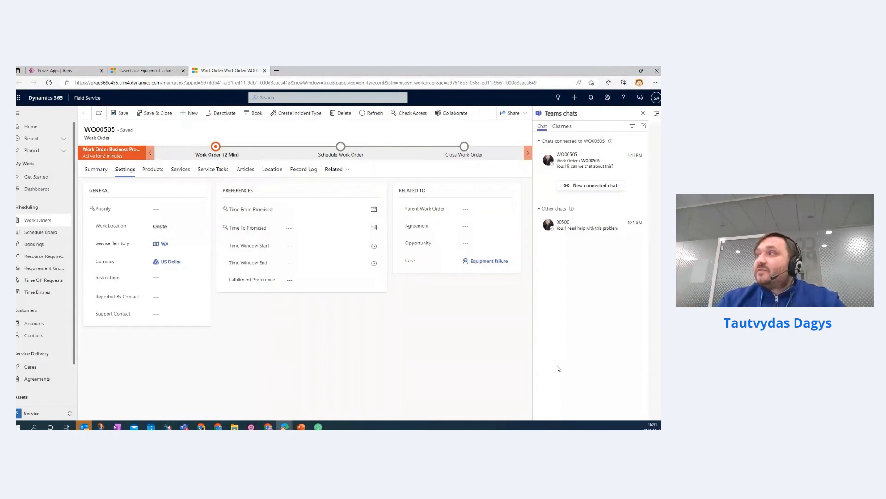
pyautogui.click(643, 113)
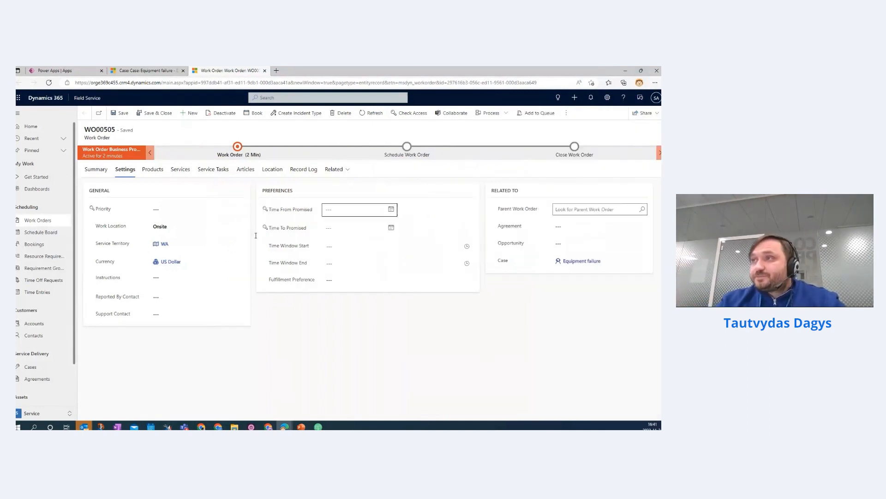
# Step: Enter "Rear motor has to be changed" as the work order's instructions, correcting the misspelled word
pyautogui.click(175, 279)
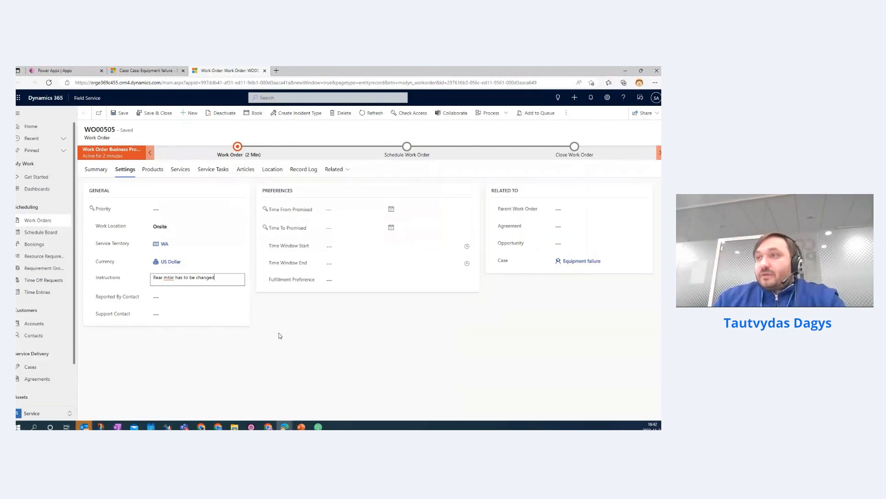
pyautogui.click(290, 322)
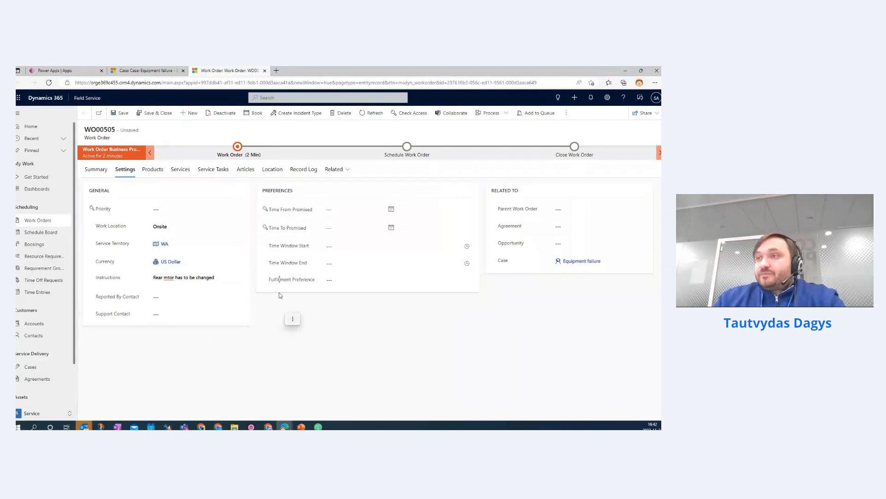
pyautogui.rightClick(166, 278)
pyautogui.click(211, 316)
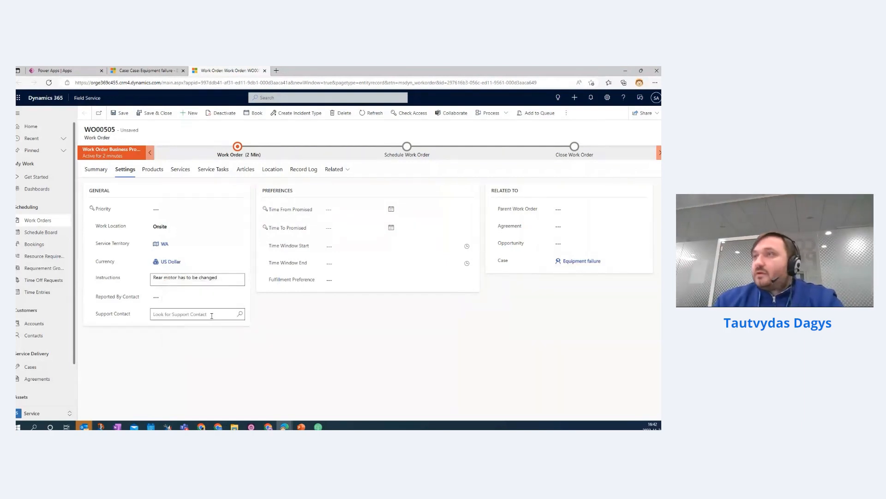
# Step: Create a new work order product for ArmBand 100 with an estimate quantity of 5
pyautogui.click(154, 169)
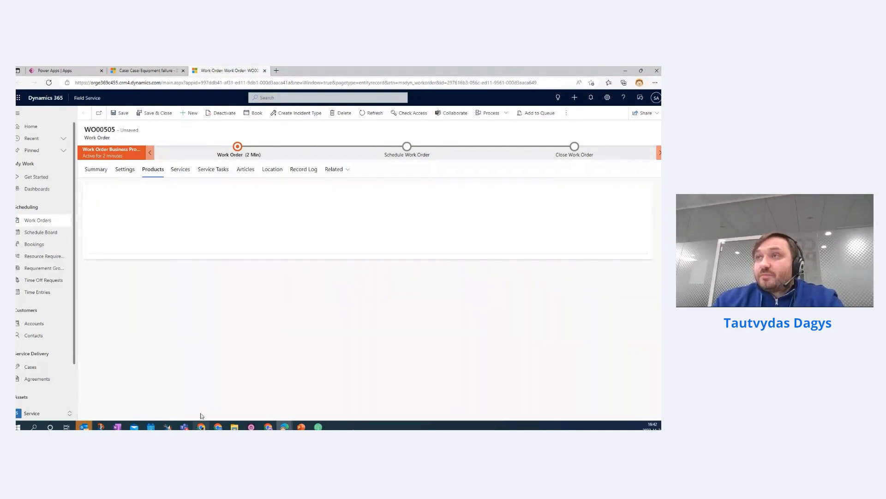
pyautogui.click(178, 170)
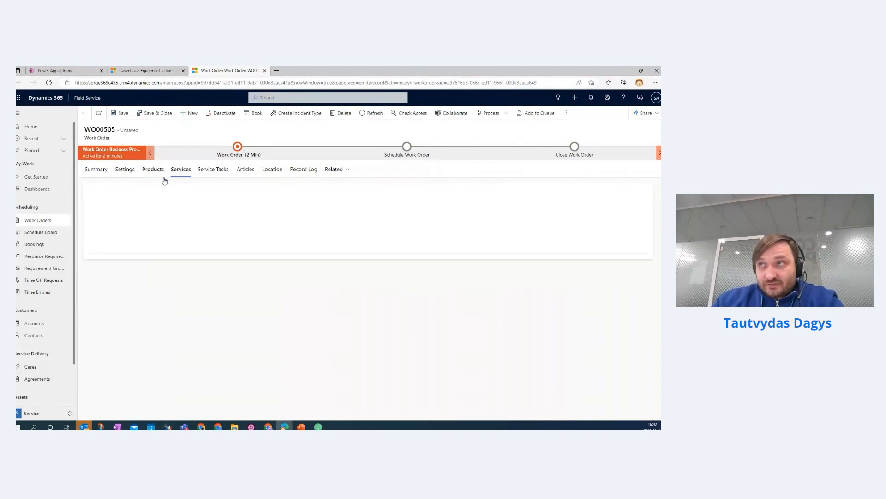
pyautogui.click(158, 171)
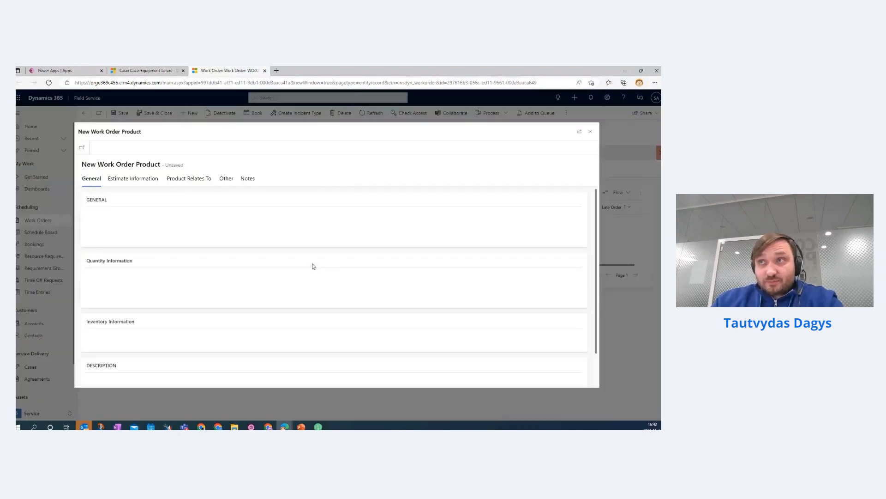
pyautogui.click(159, 218)
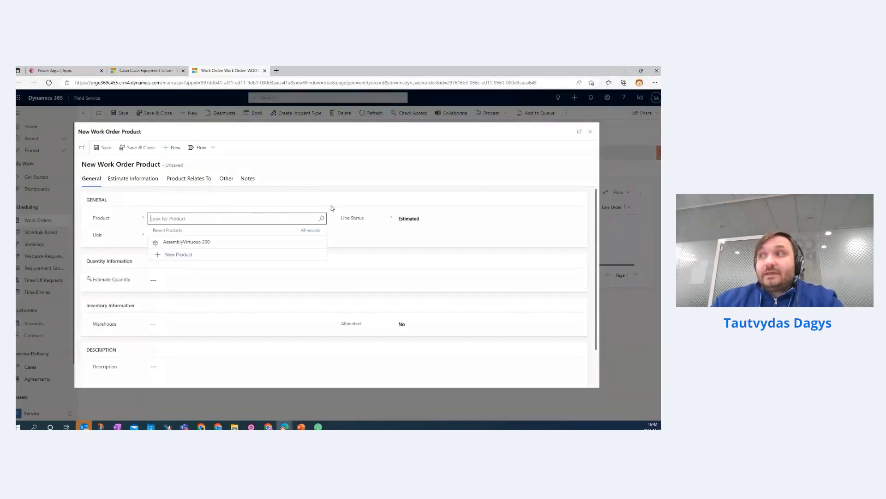
pyautogui.click(323, 219)
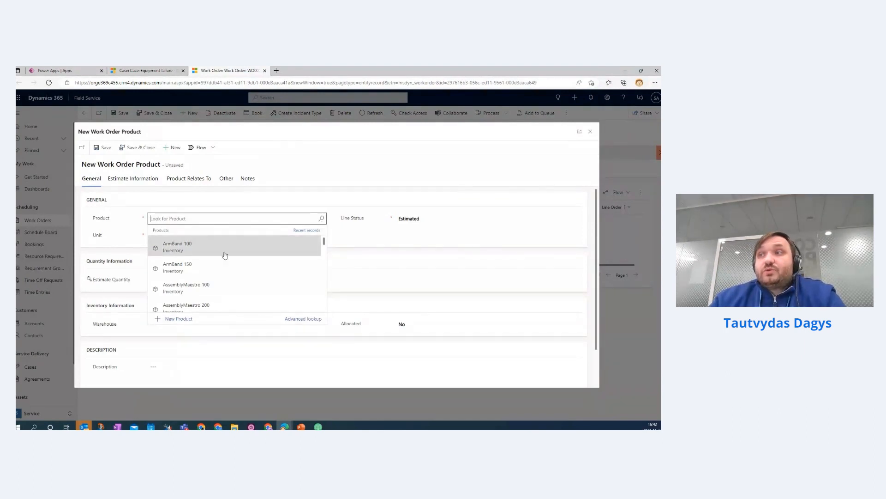
pyautogui.click(188, 252)
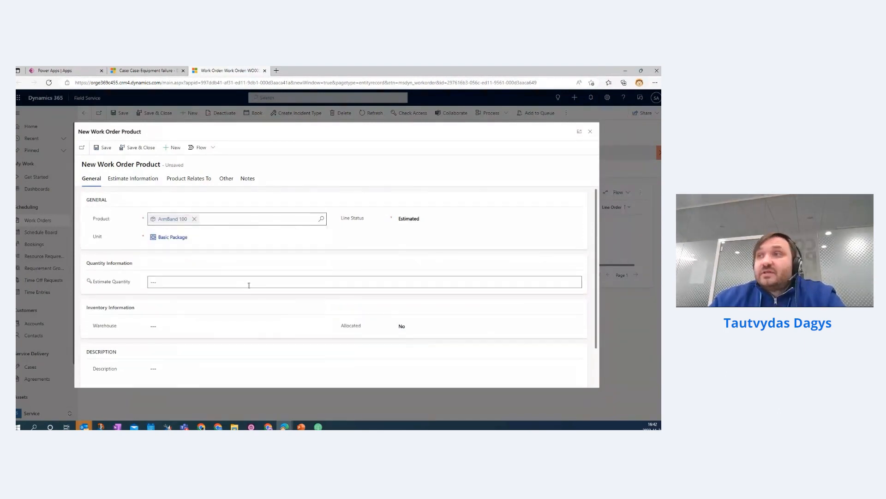
pyautogui.click(176, 285)
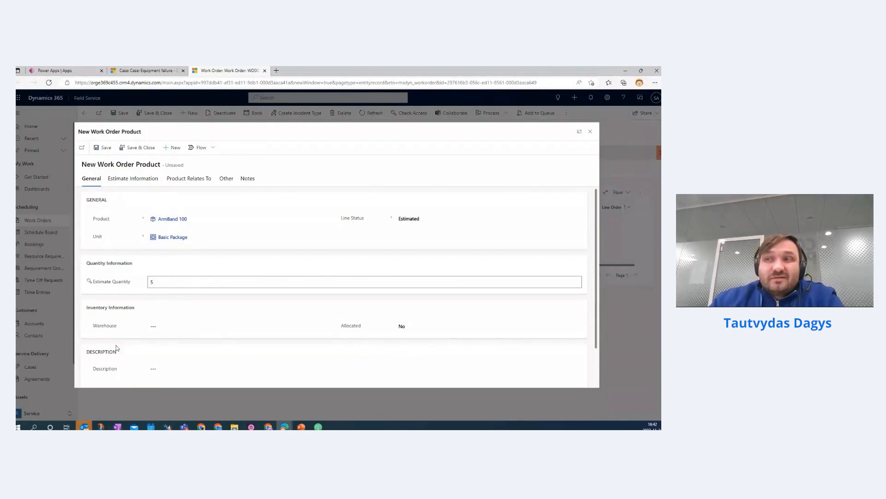
# Step: Set the work order product's warehouse to Main, then save and close it
pyautogui.scroll(-1, 117, 347)
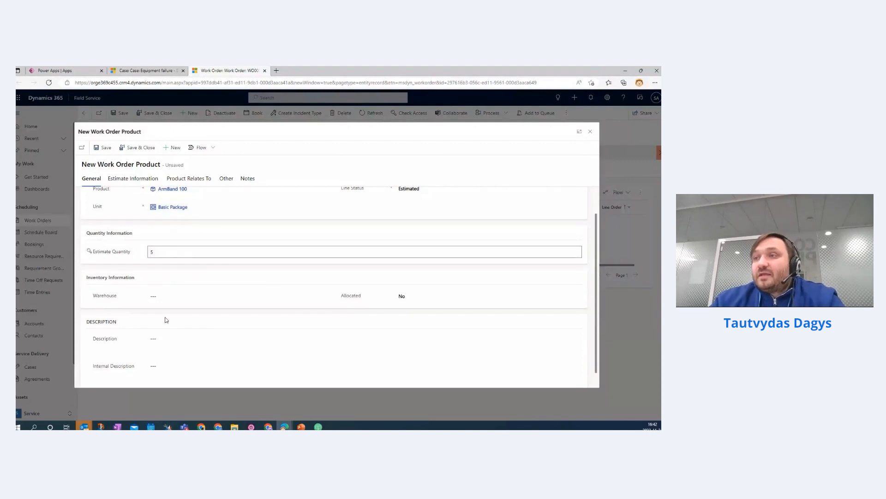
pyautogui.click(268, 296)
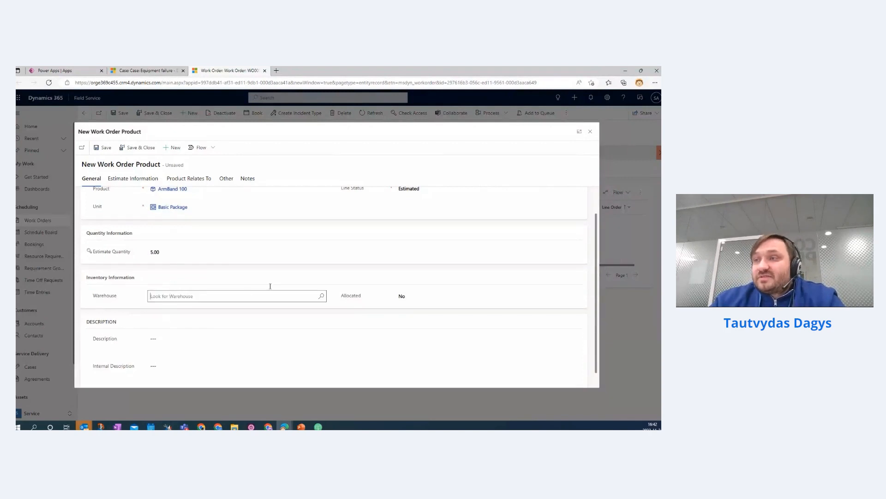
pyautogui.click(321, 295)
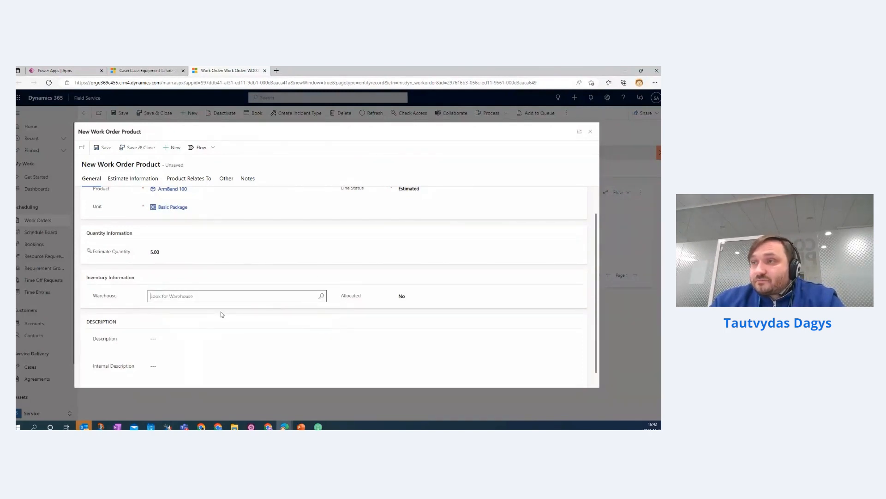
pyautogui.click(175, 334)
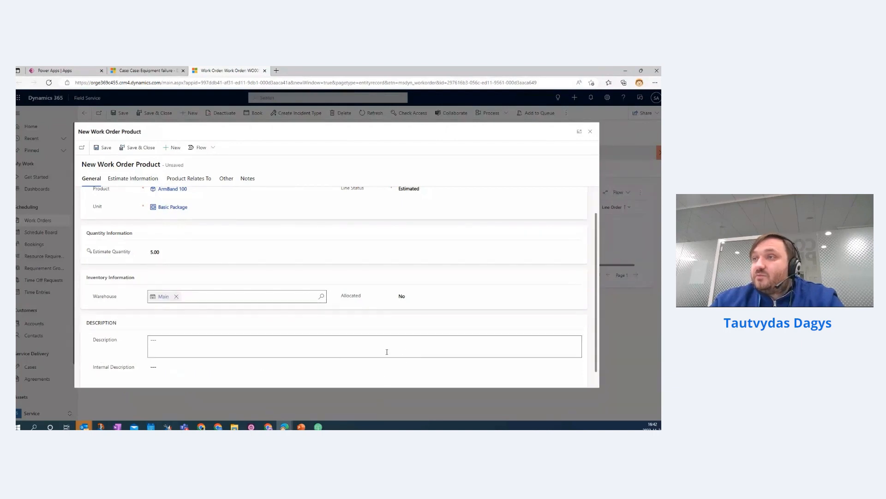
pyautogui.scroll(2, 371, 249)
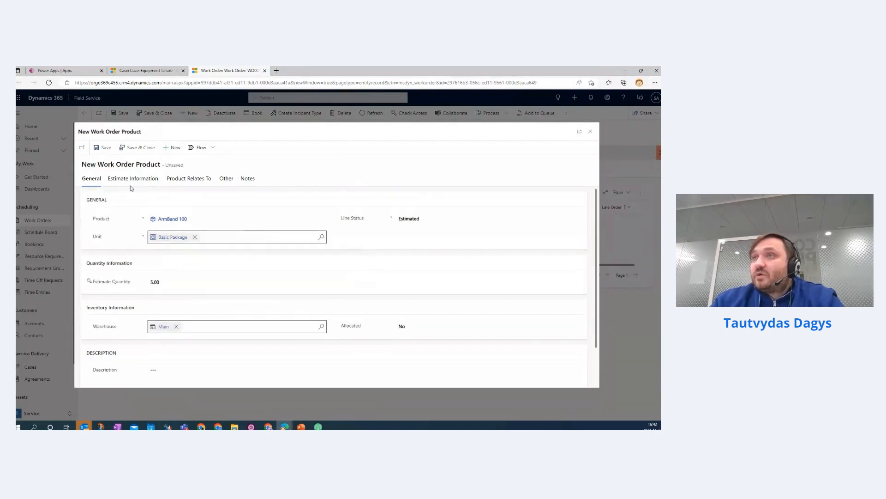
pyautogui.click(137, 148)
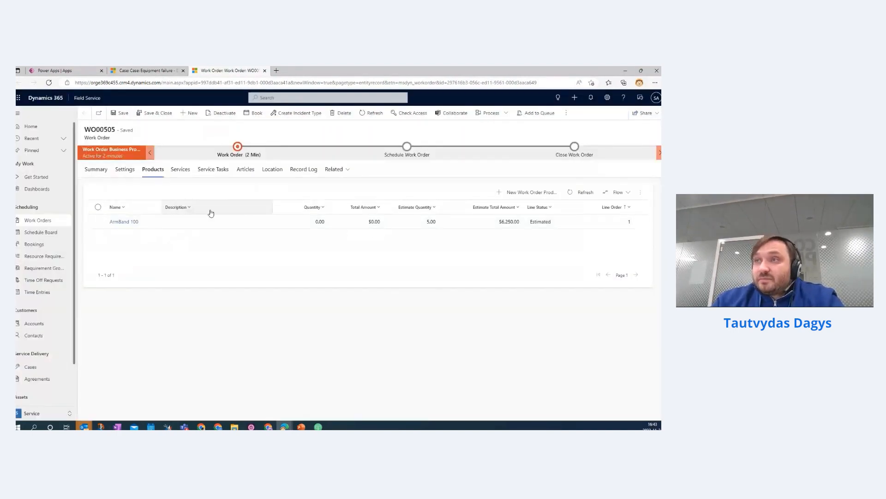
# Step: Fill in a new work order service for ArmBand Install (Flat Hourly Rate) with an estimate duration of 2 hours
pyautogui.click(184, 172)
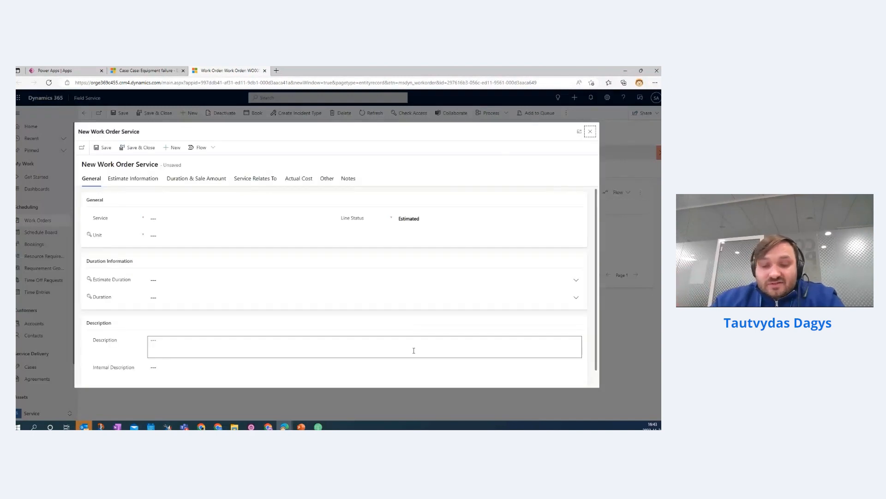
pyautogui.click(165, 218)
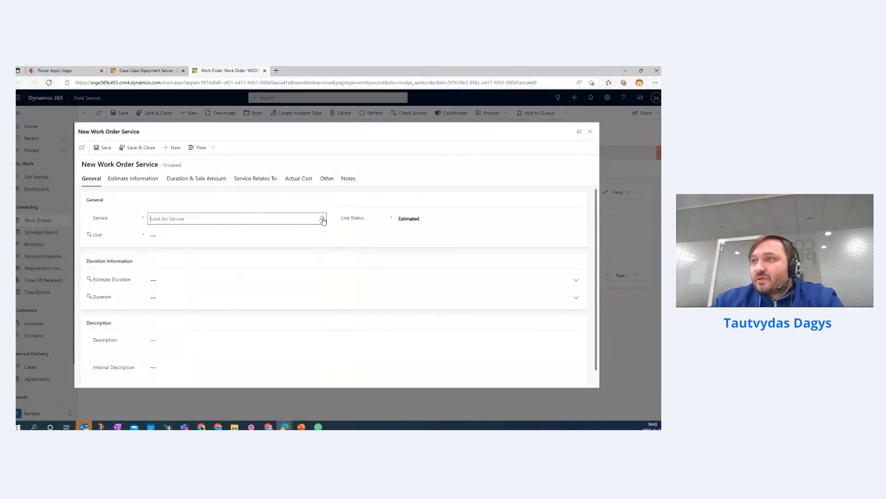
pyautogui.click(200, 244)
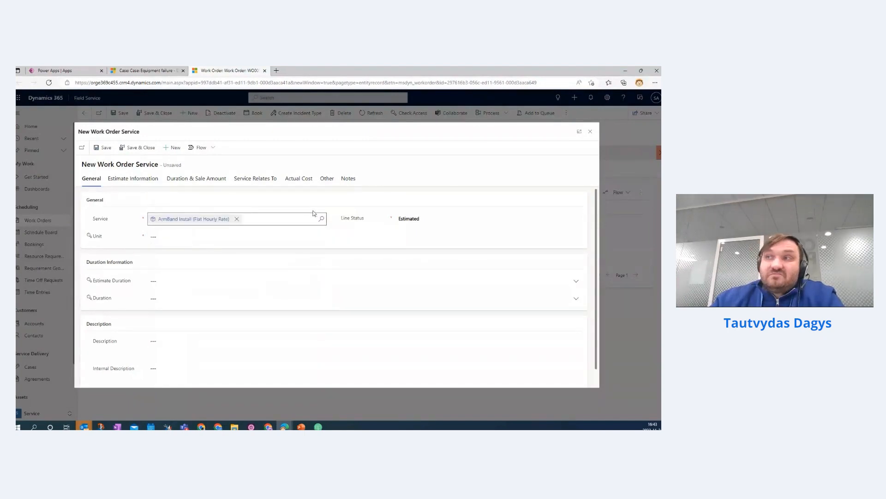
pyautogui.click(176, 279)
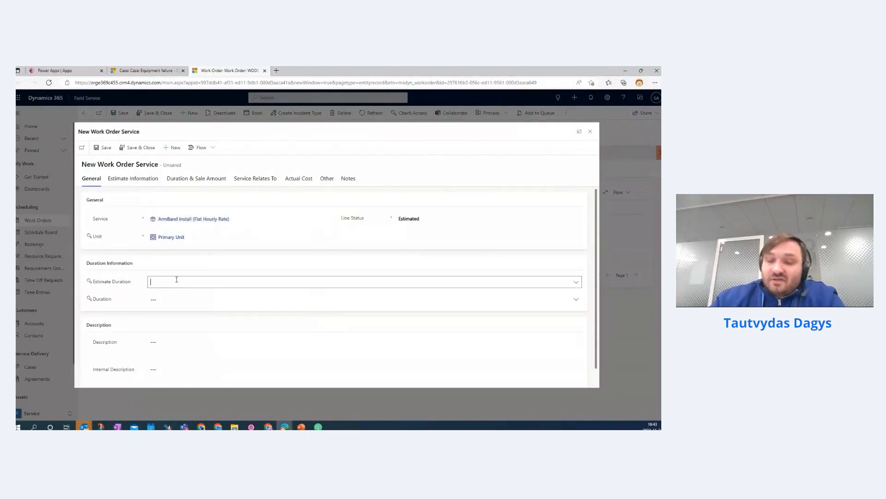
pyautogui.write('2')
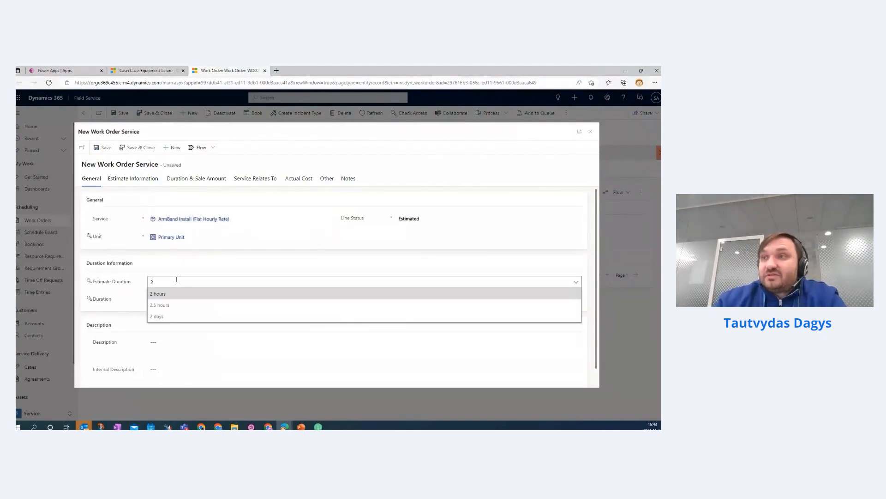
pyautogui.click(157, 294)
pyautogui.click(278, 325)
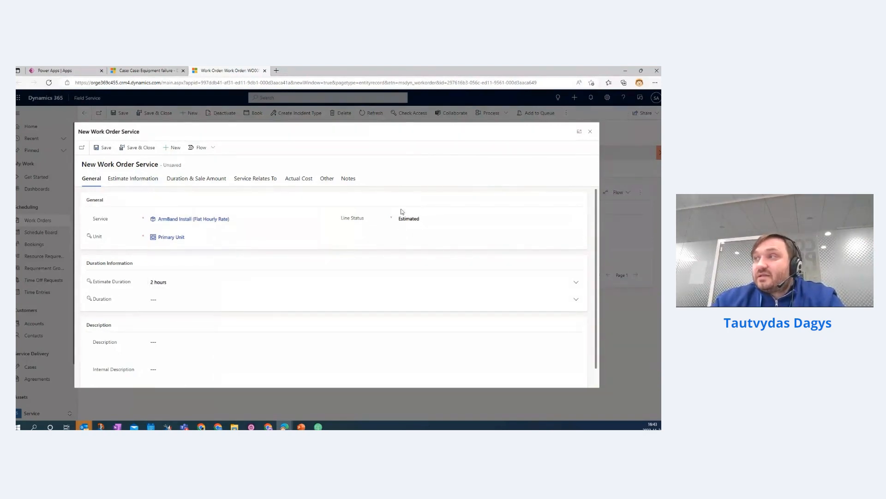
# Step: Save and close the work order service, then review the work order's service tasks, articles, location and record log
pyautogui.click(150, 148)
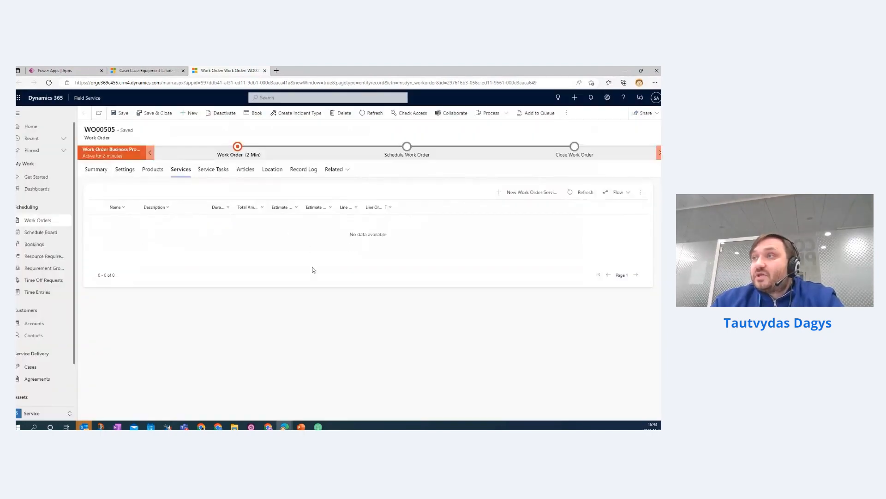
pyautogui.click(218, 170)
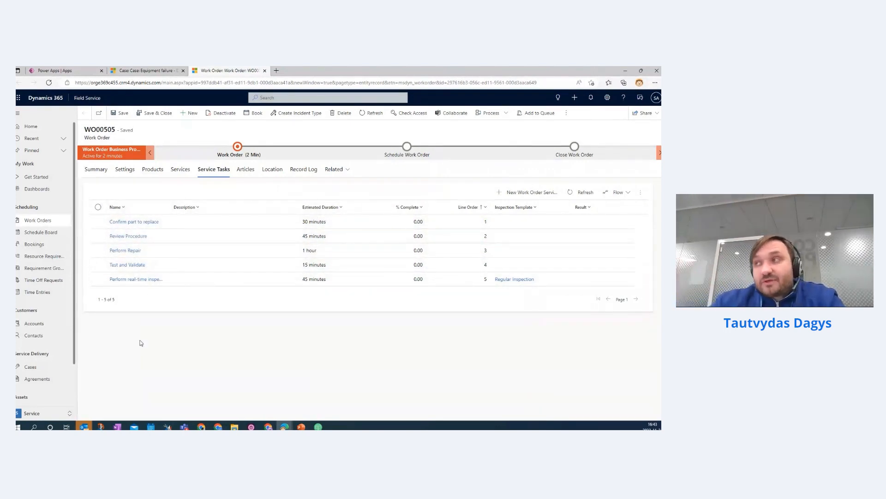
pyautogui.click(245, 169)
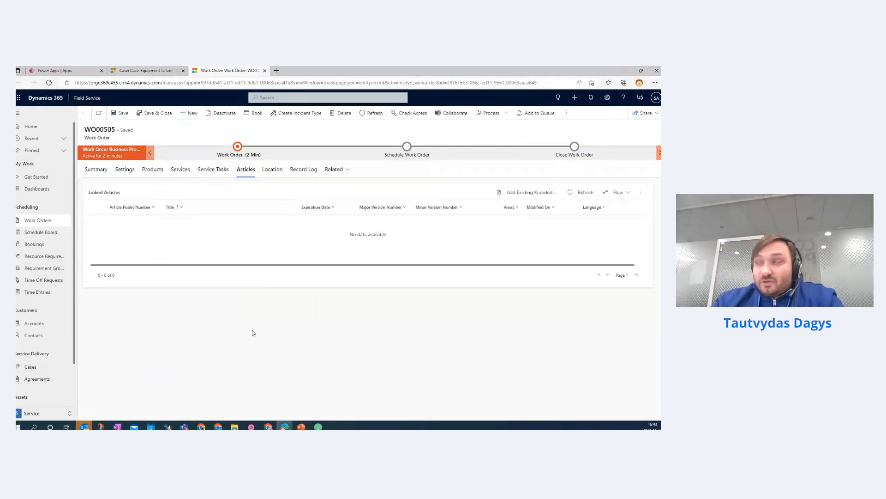
pyautogui.click(275, 170)
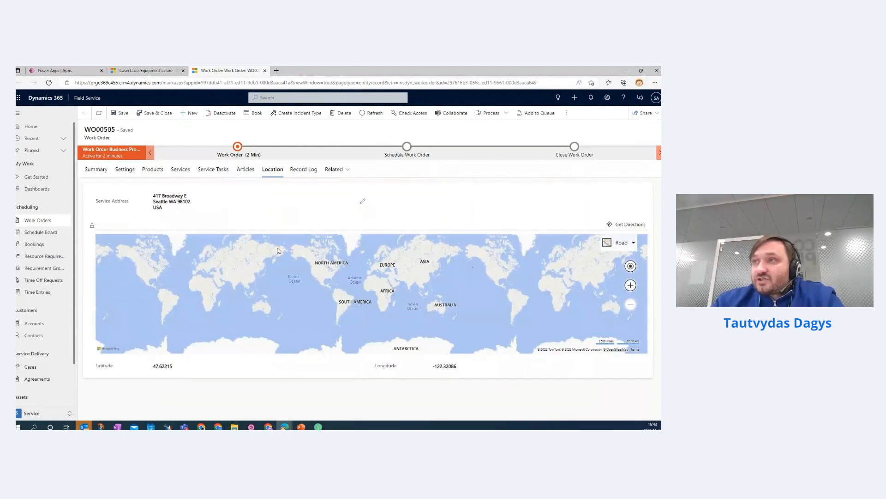
pyautogui.click(309, 171)
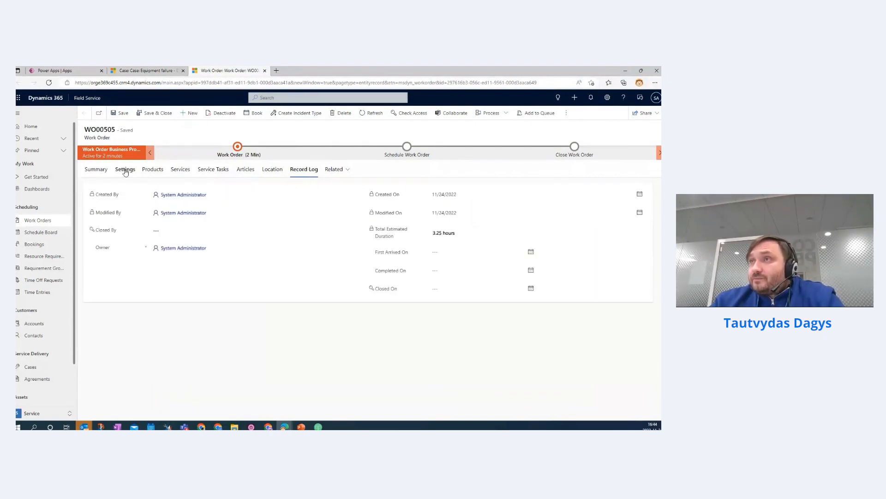
# Step: Set the work order's preferred time window from 12:00 AM to 3:00 AM and save the record
pyautogui.click(126, 170)
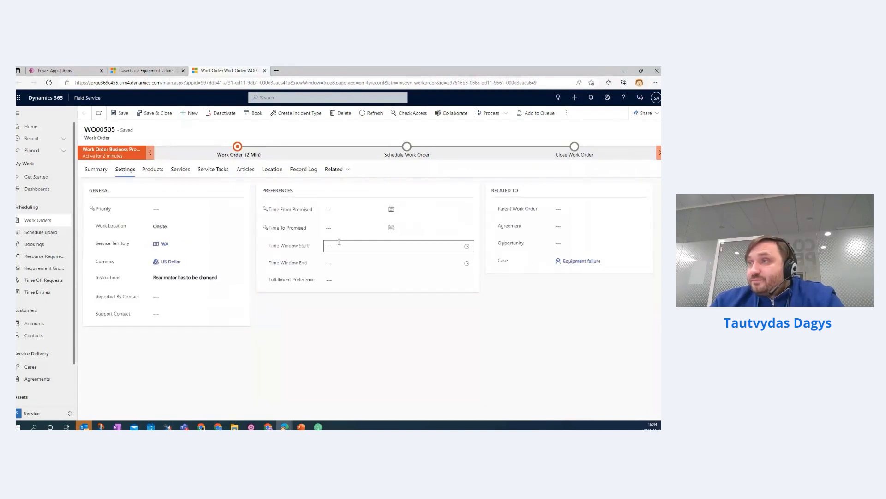
pyautogui.click(467, 245)
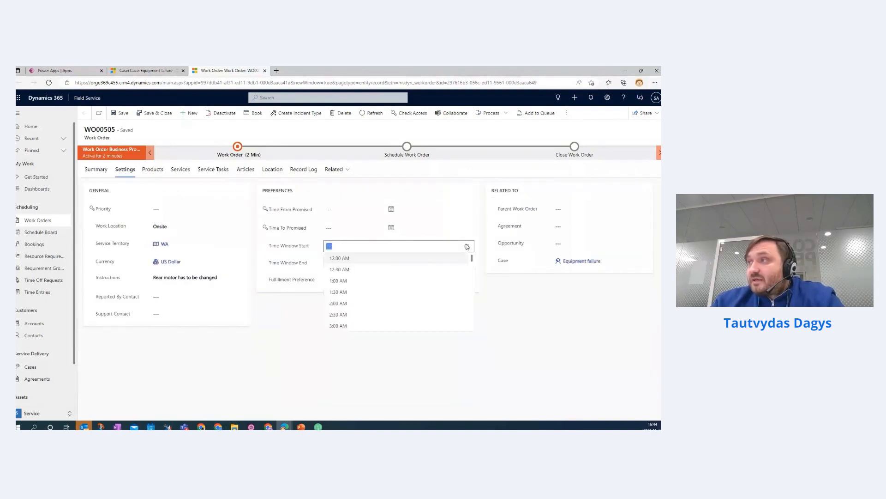
pyautogui.click(347, 258)
pyautogui.click(467, 263)
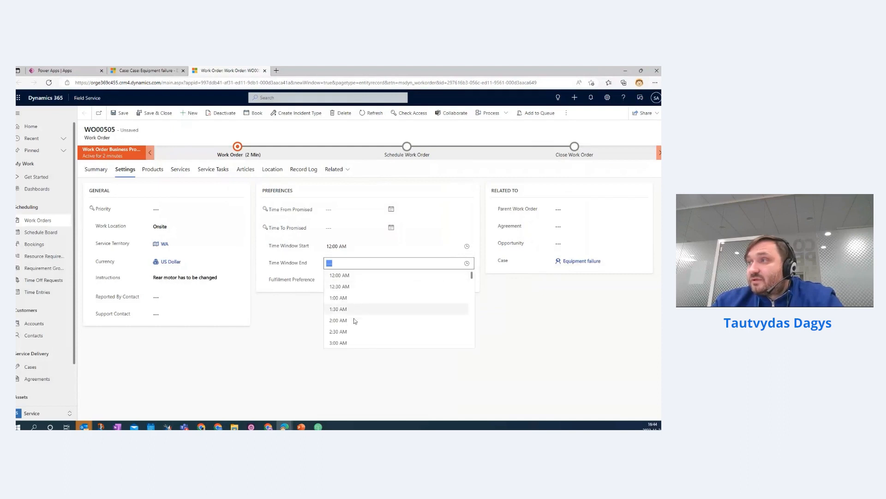
pyautogui.click(348, 343)
pyautogui.click(366, 342)
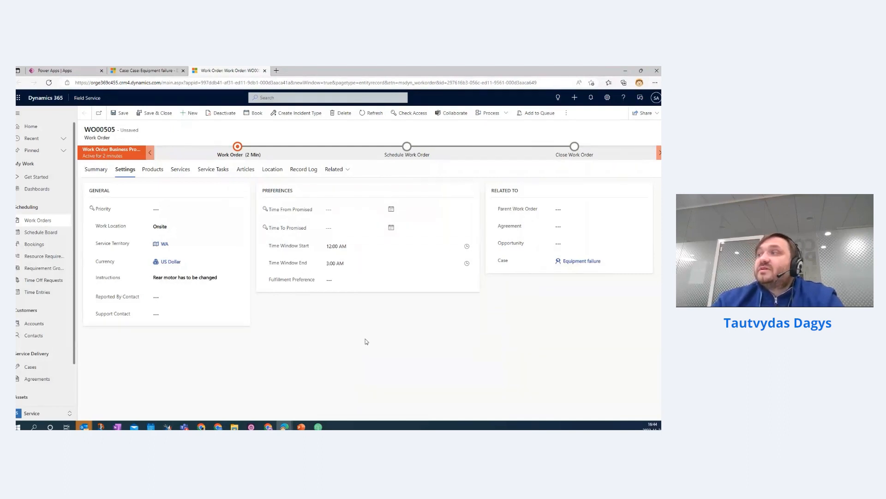
pyautogui.click(122, 113)
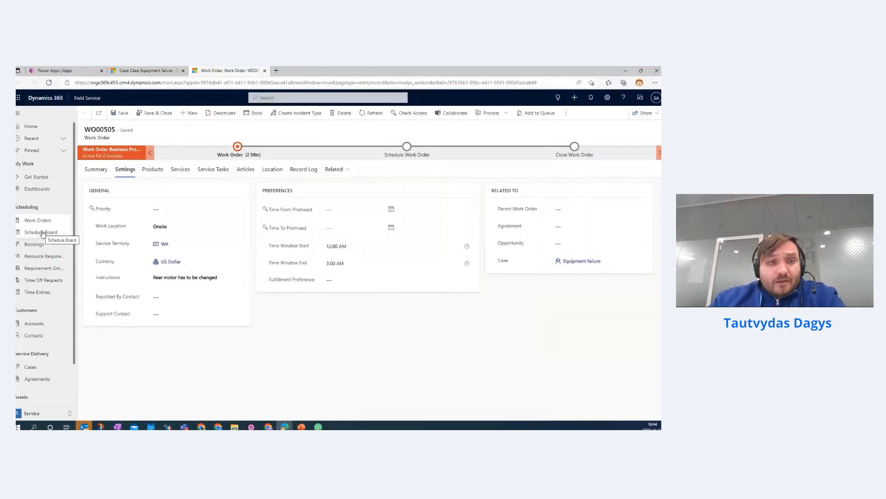
# Step: Advance the work order's business process to the Schedule Work Order stage
pyautogui.click(95, 169)
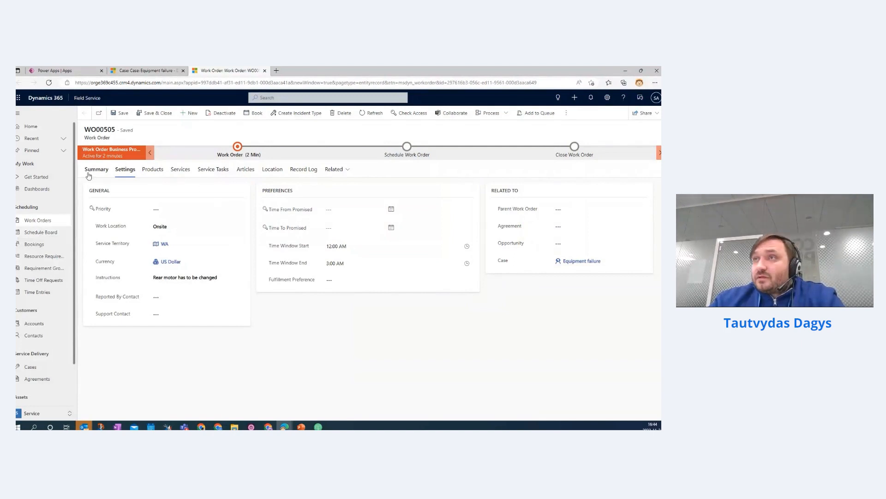
pyautogui.click(245, 156)
pyautogui.click(268, 261)
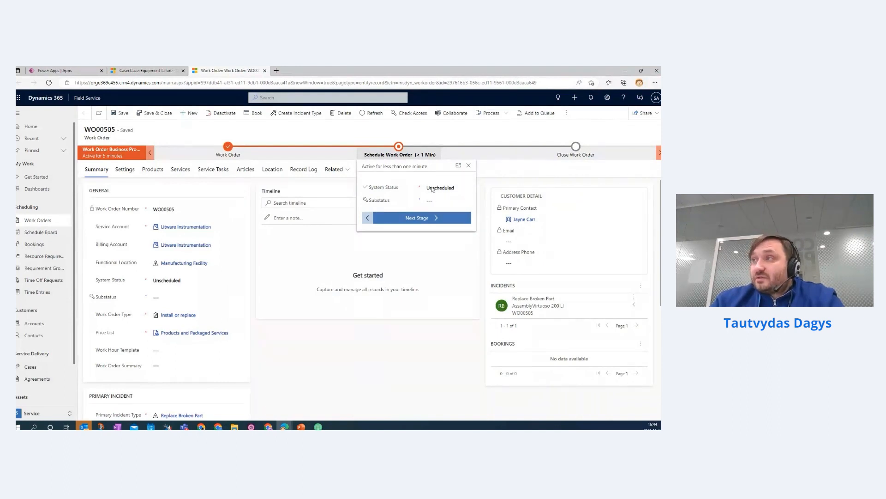
# Step: Open the schedule board and show its unscheduled work orders together with the available resources
pyautogui.click(40, 232)
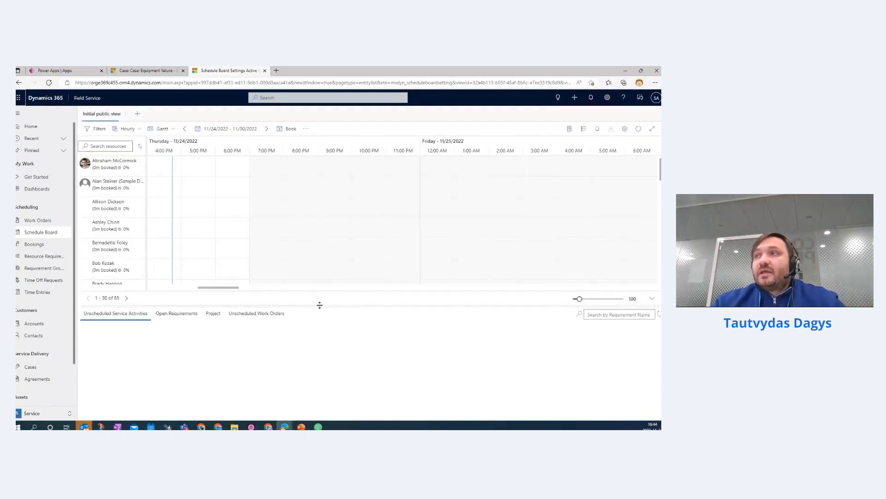
pyautogui.click(252, 312)
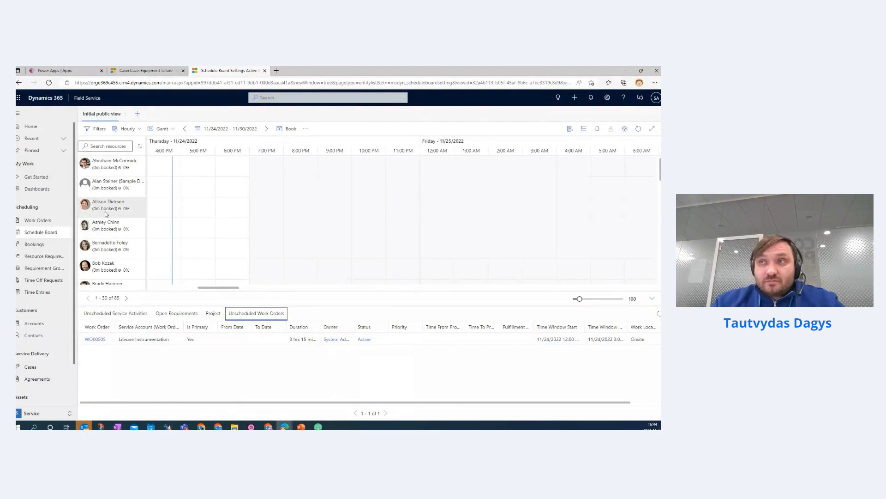
pyautogui.scroll(-5, 105, 215)
pyautogui.scroll(5, 103, 213)
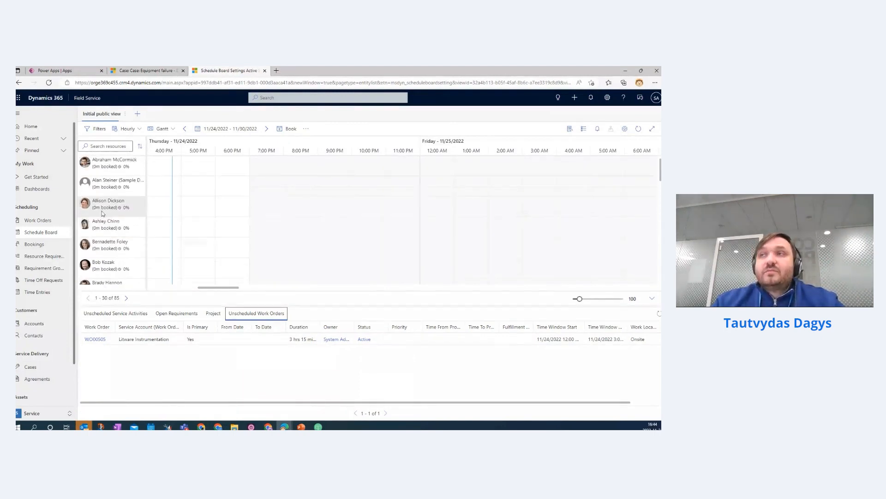
# Step: Examine the schedule board's resource filters, such as characteristics, roles, territories and teams, and close them without applying any
pyautogui.click(96, 128)
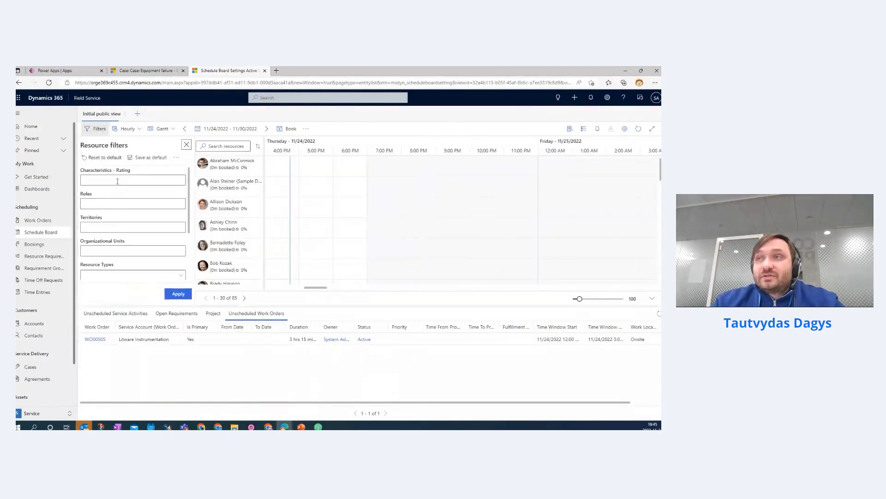
pyautogui.scroll(-4, 109, 214)
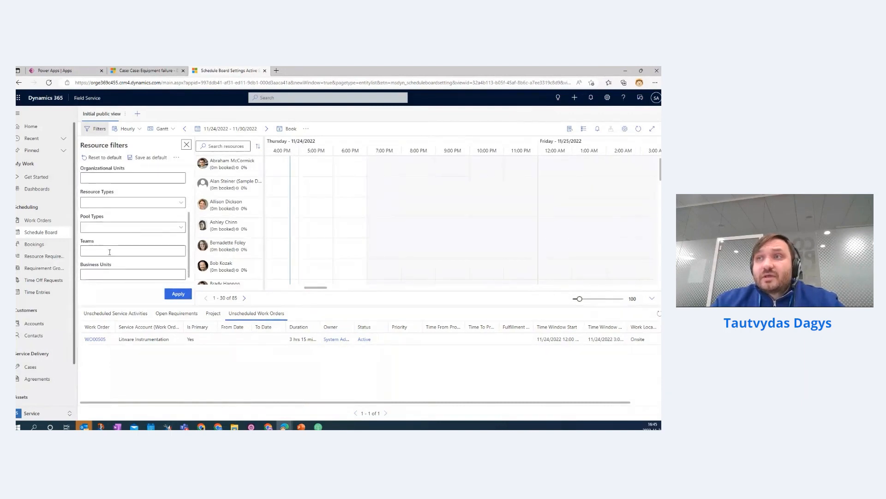
pyautogui.scroll(3, 119, 233)
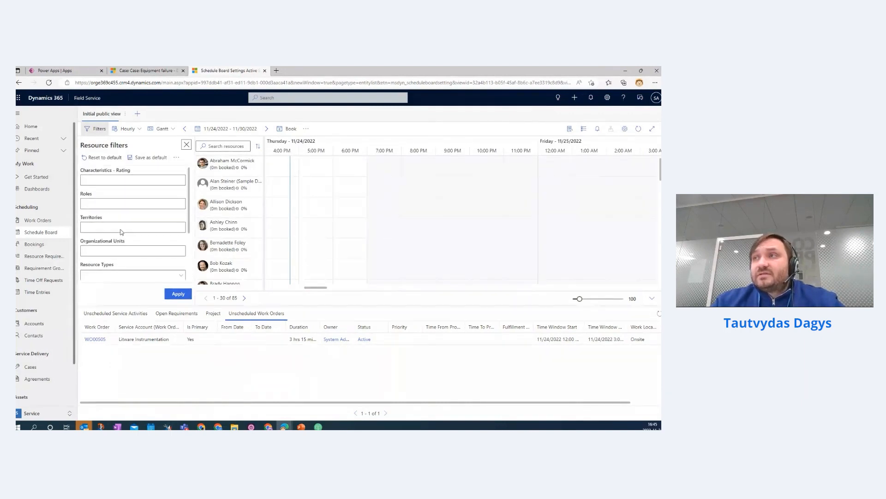
pyautogui.click(185, 145)
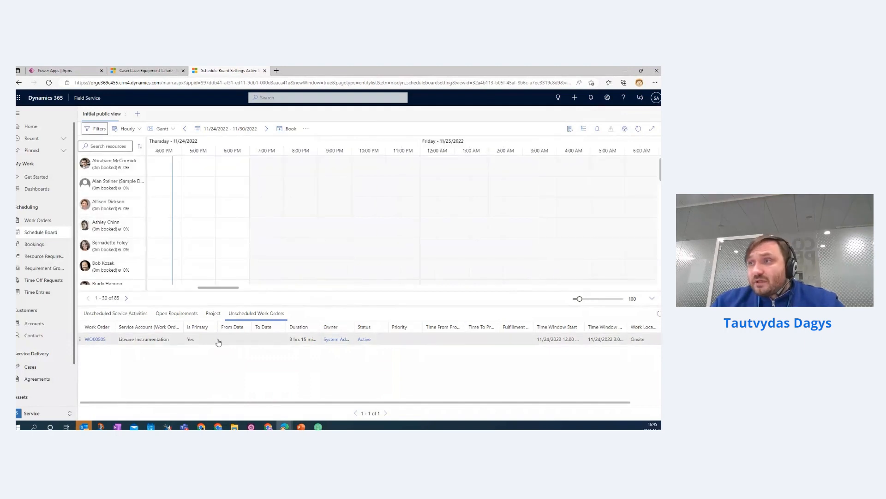
# Step: Book the unscheduled work order for the first listed resource at 4:45 PM on 11/24/2022 and select the booking
pyautogui.moveTo(149, 339); pyautogui.dragTo(173, 175)
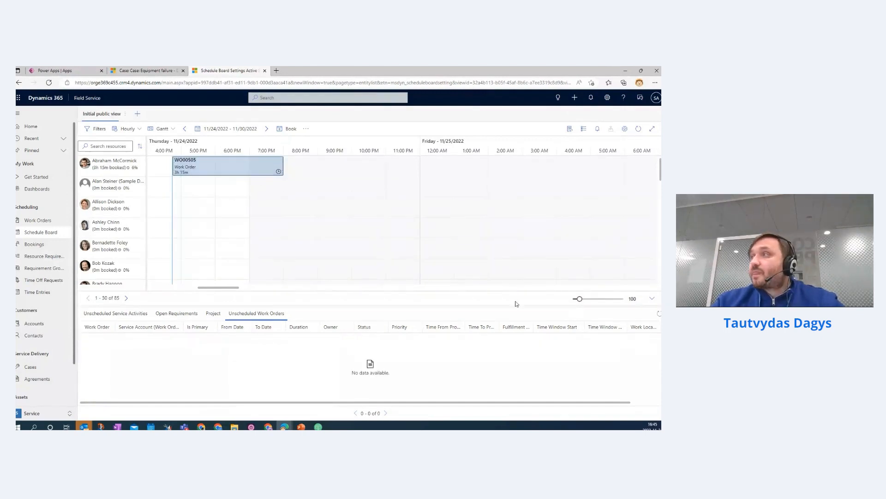
pyautogui.click(232, 173)
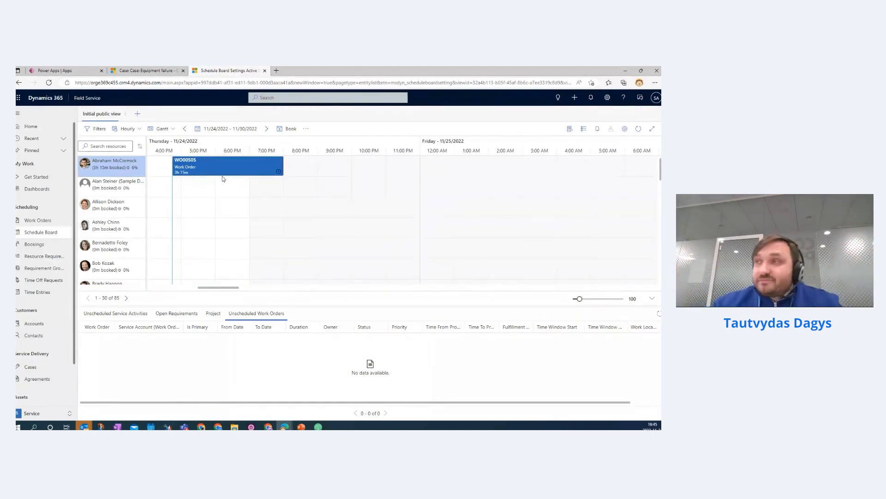
pyautogui.rightClick(238, 166)
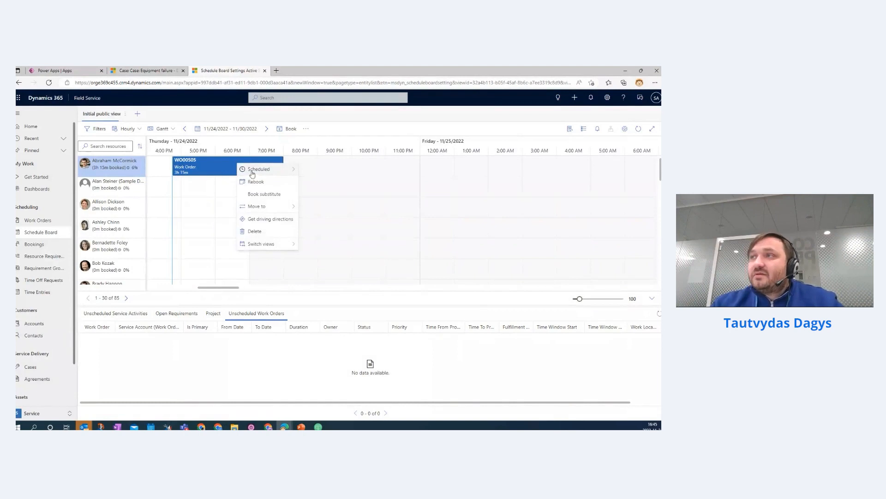
pyautogui.moveTo(266, 172)
pyautogui.moveTo(259, 206)
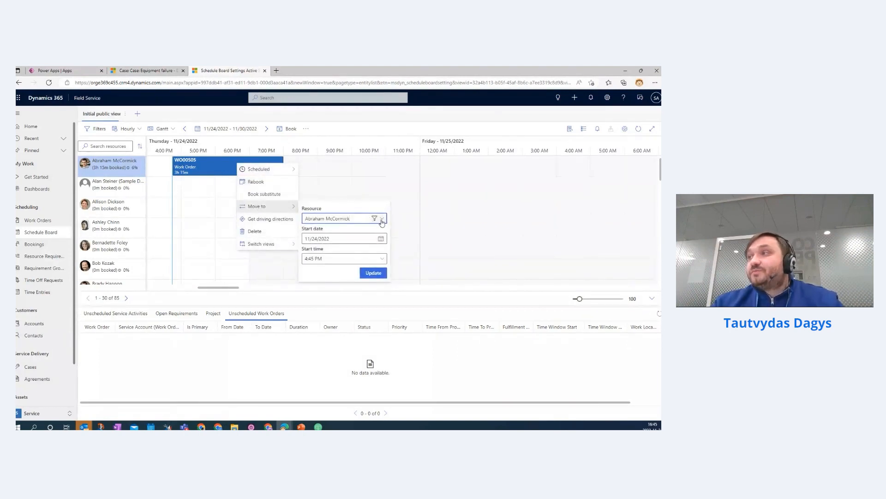
pyautogui.moveTo(357, 219); pyautogui.dragTo(271, 218)
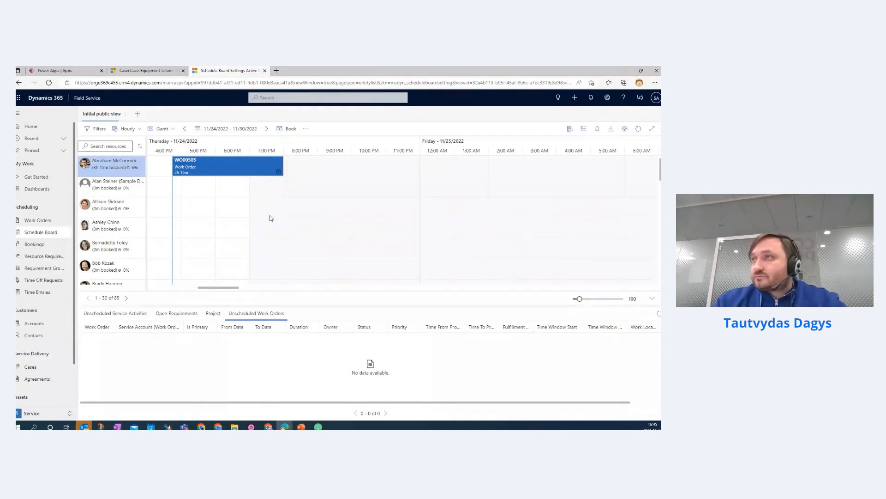
pyautogui.rightClick(266, 163)
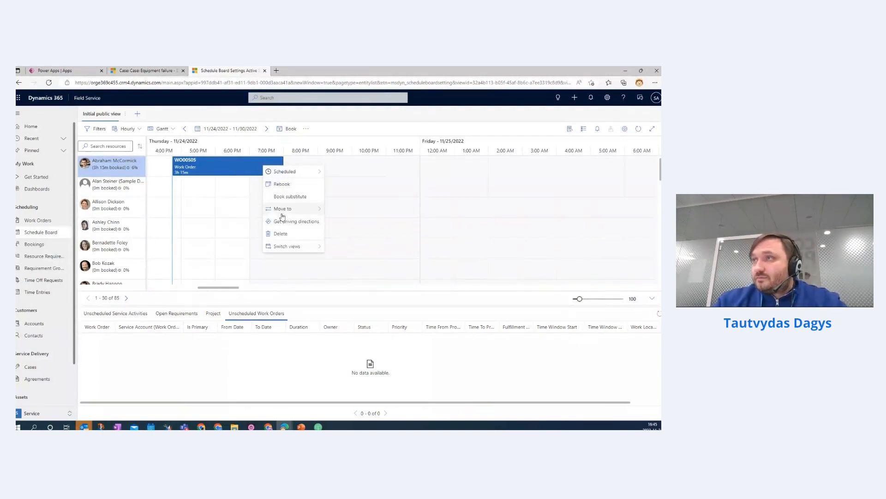
pyautogui.moveTo(285, 210)
pyautogui.moveTo(373, 221); pyautogui.dragTo(282, 220)
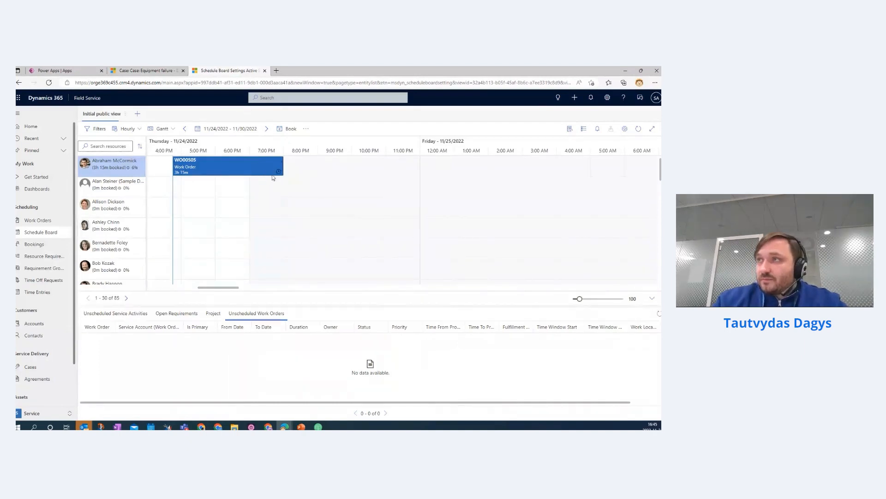
# Step: Move the work order booking to another technician found by first name and dismiss the notification
pyautogui.rightClick(262, 165)
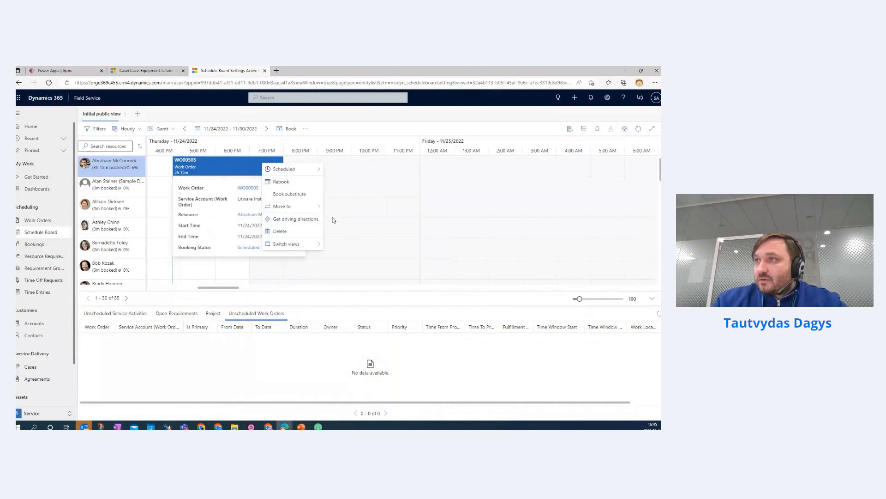
pyautogui.moveTo(307, 206)
pyautogui.click(359, 219)
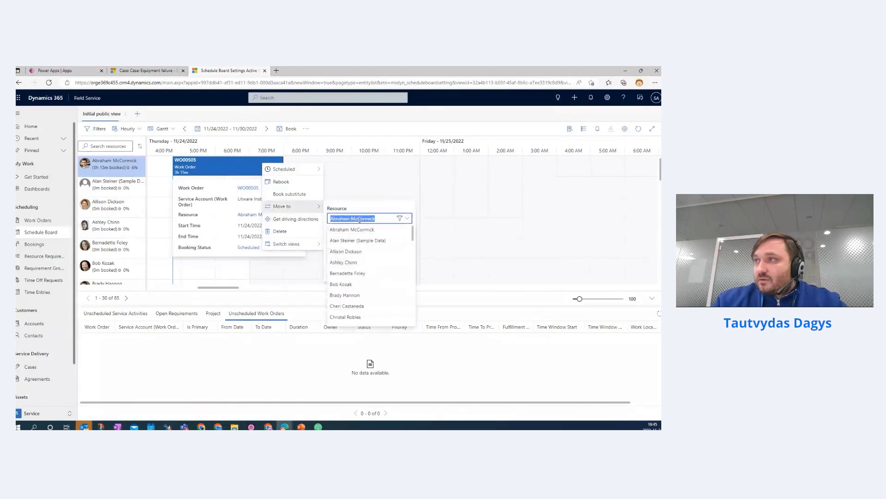
pyautogui.write('tony')
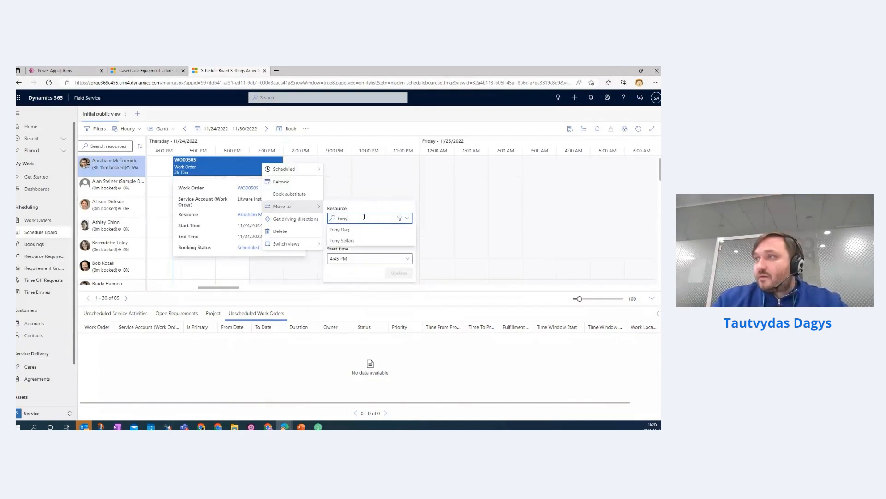
pyautogui.click(350, 229)
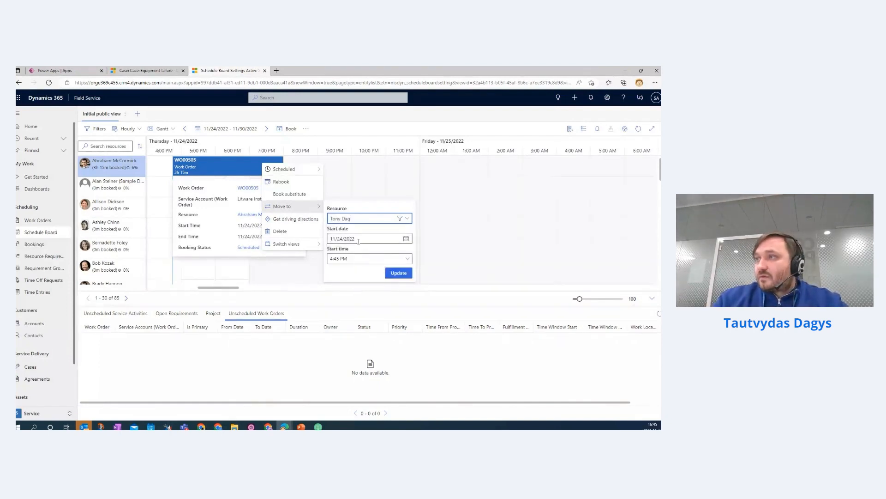
pyautogui.click(399, 273)
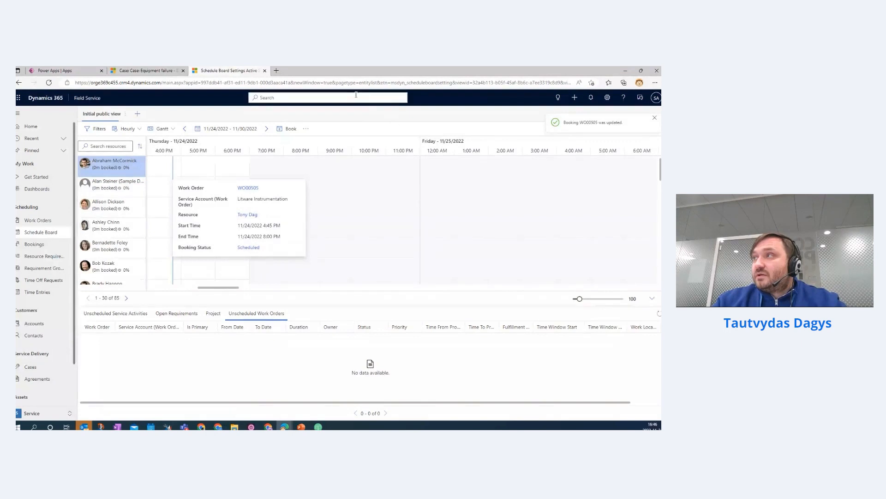
pyautogui.click(654, 119)
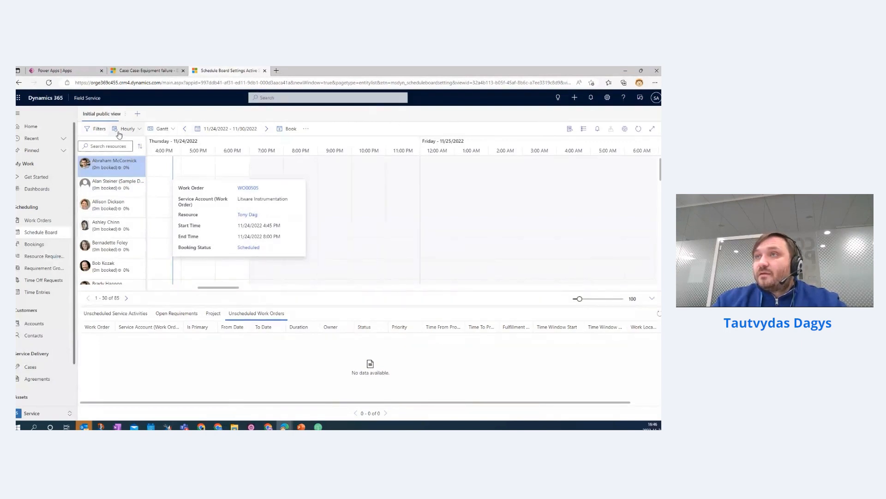
# Step: Search the board's resources for the assigned technician's first name and examine the booking status legend
pyautogui.click(120, 147)
pyautogui.write('tony')
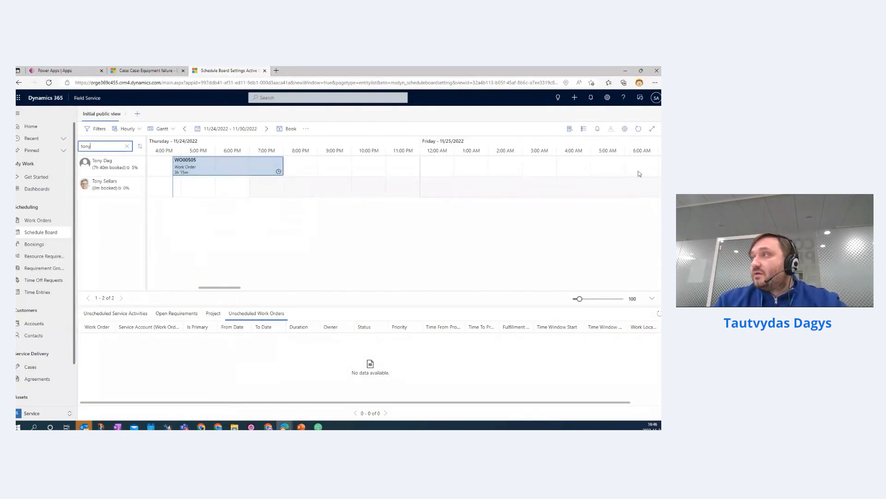
pyautogui.click(584, 129)
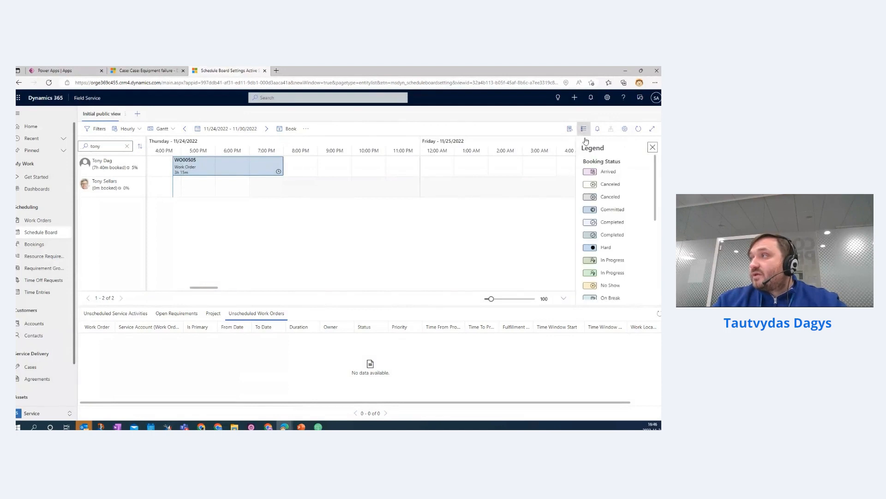
pyautogui.scroll(-2, 600, 199)
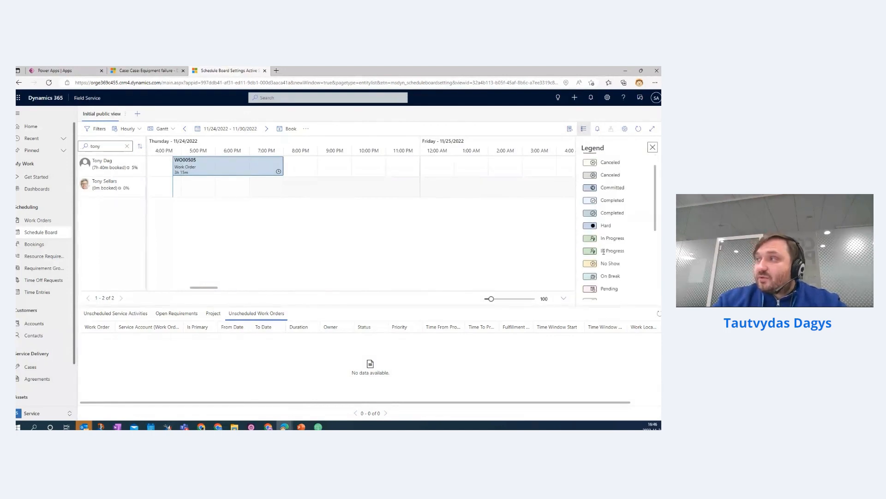
# Step: Open work order WO00505 from the list of active work orders
pyautogui.scroll(2, 598, 210)
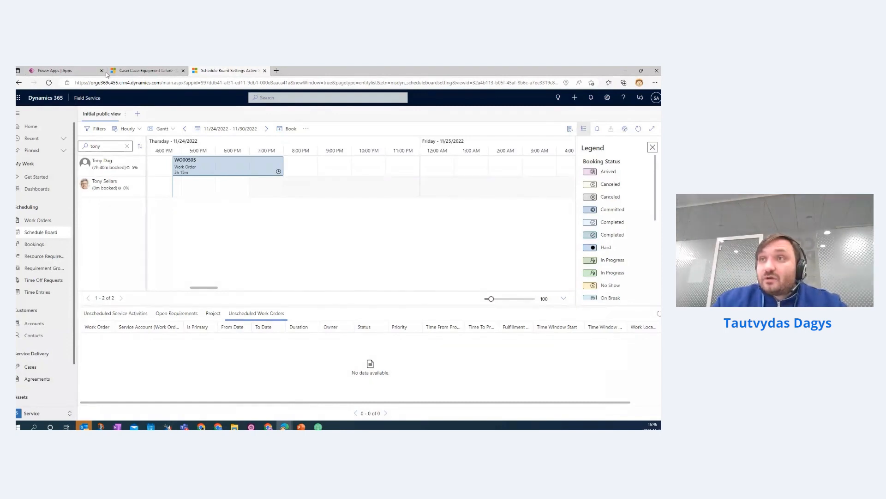
pyautogui.click(38, 220)
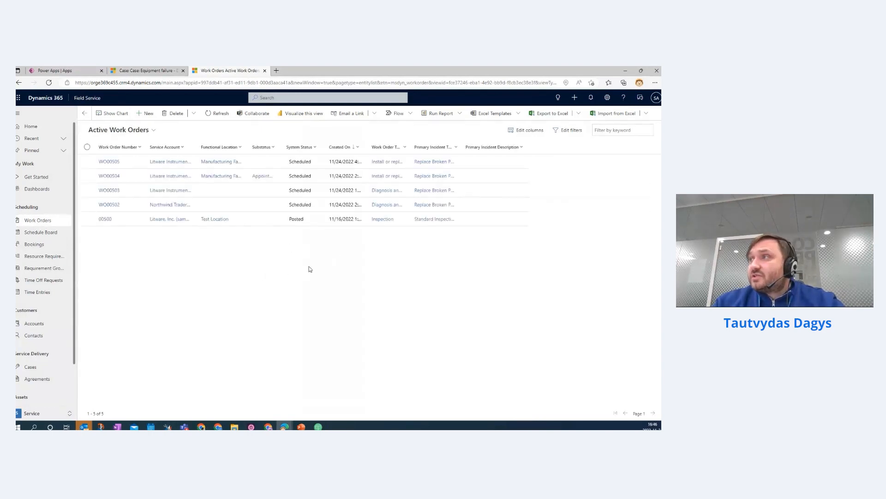
pyautogui.click(114, 162)
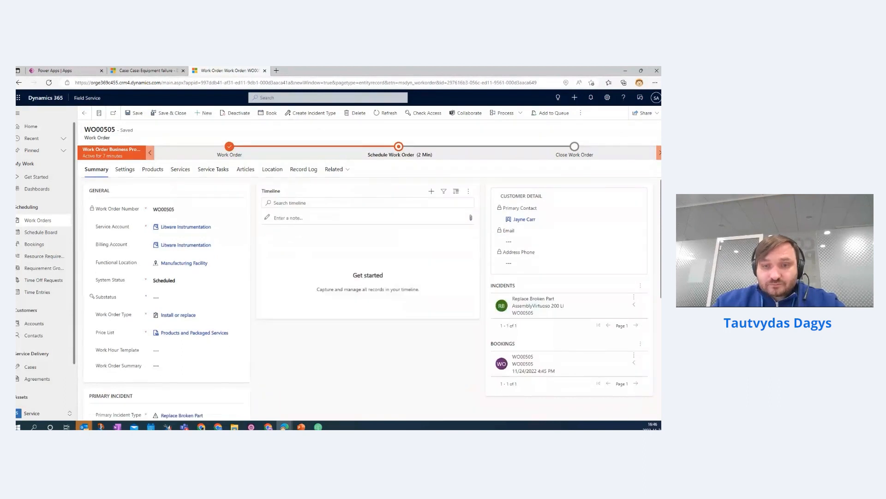
# Step: Switch to the AirDroid Cast view of the technician's phone and show it in full screen
pyautogui.hotkey('alt', 'Tab')
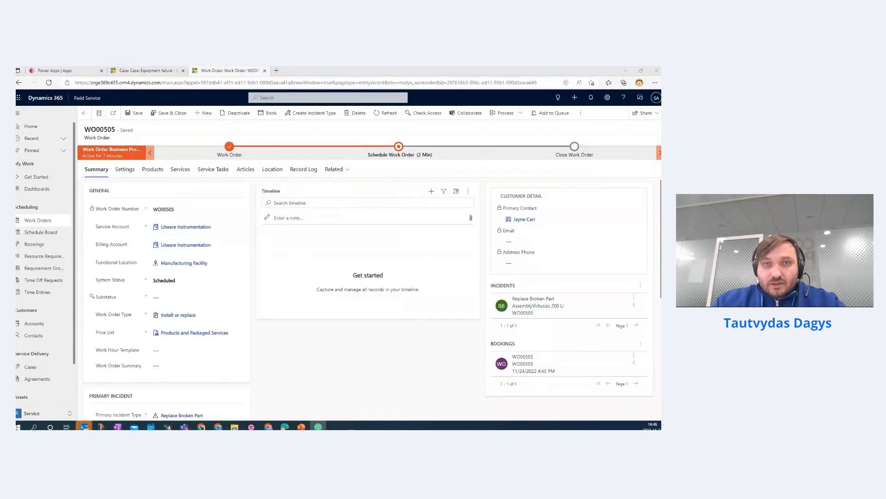
pyautogui.moveTo(17, 119); pyautogui.dragTo(350, 105)
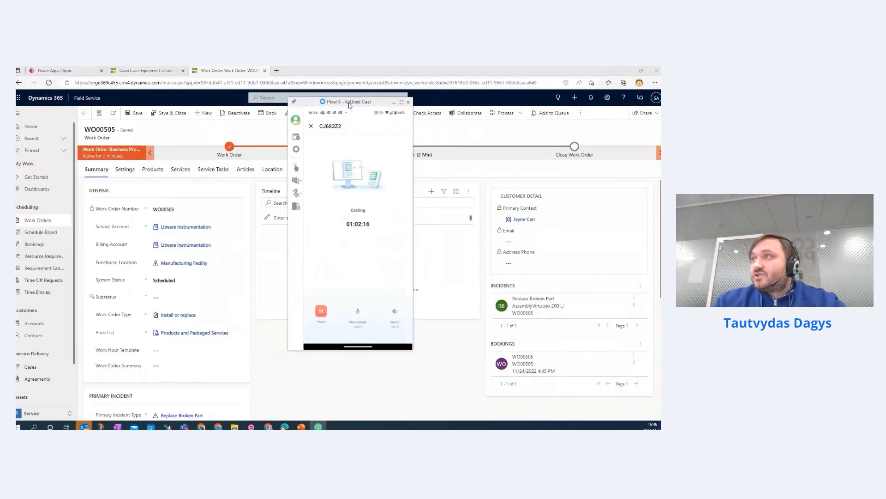
pyautogui.click(402, 102)
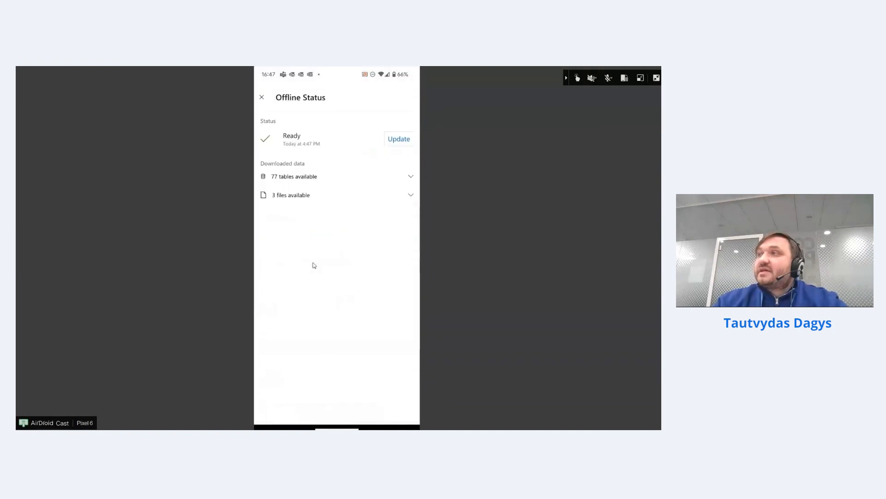
# Step: Update the phone's offline data and review the general details of the WO00505 resource booking
pyautogui.click(396, 145)
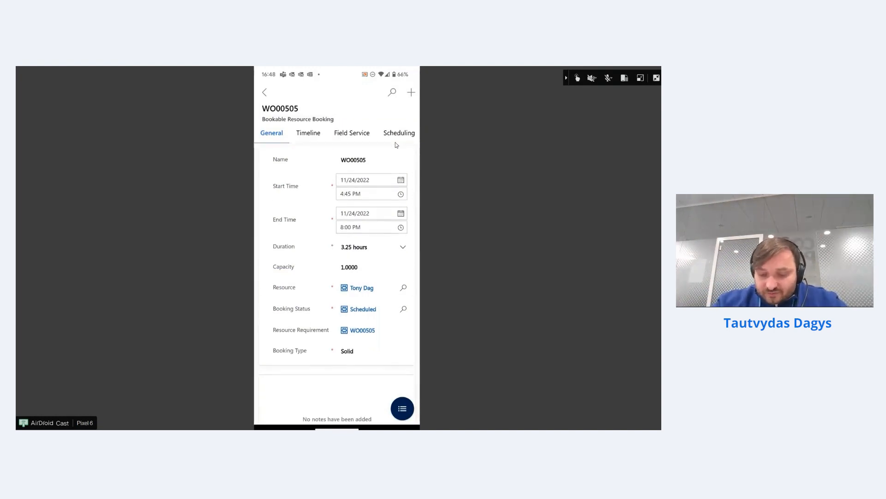
pyautogui.scroll(-1, 396, 145)
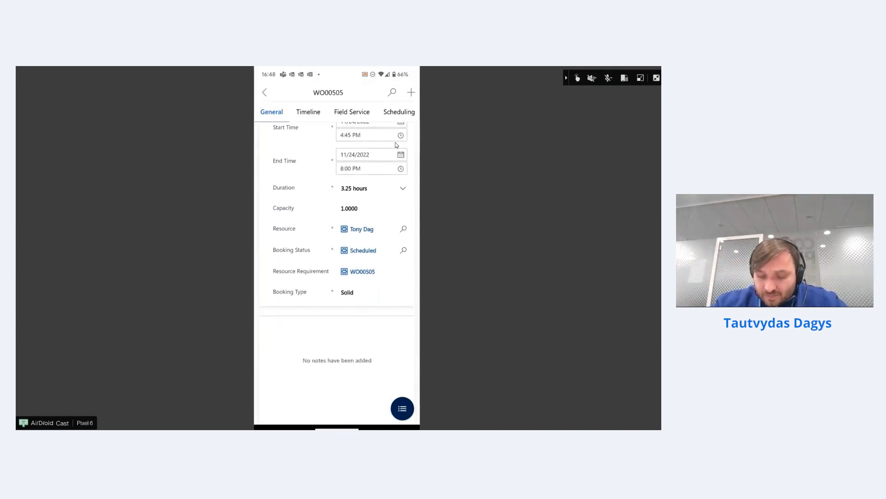
pyautogui.scroll(1, 396, 145)
pyautogui.scroll(2, 395, 144)
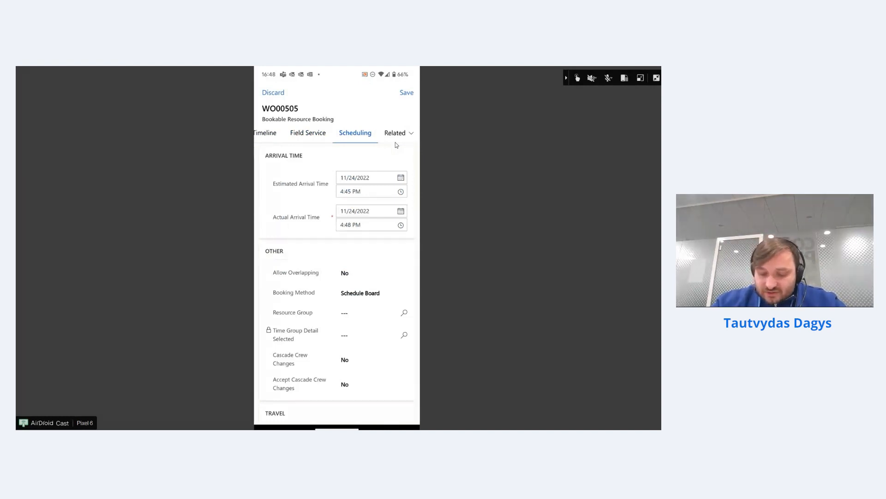
# Step: Record 68 miles traveled and an actual travel duration of 1 hour on the mobile WO00505 booking, and save it
pyautogui.scroll(-3, 395, 145)
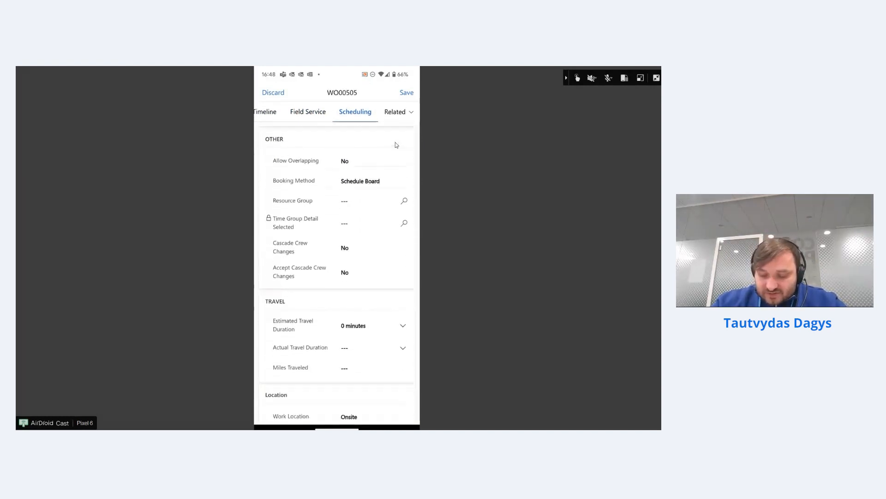
pyautogui.scroll(-1, 396, 145)
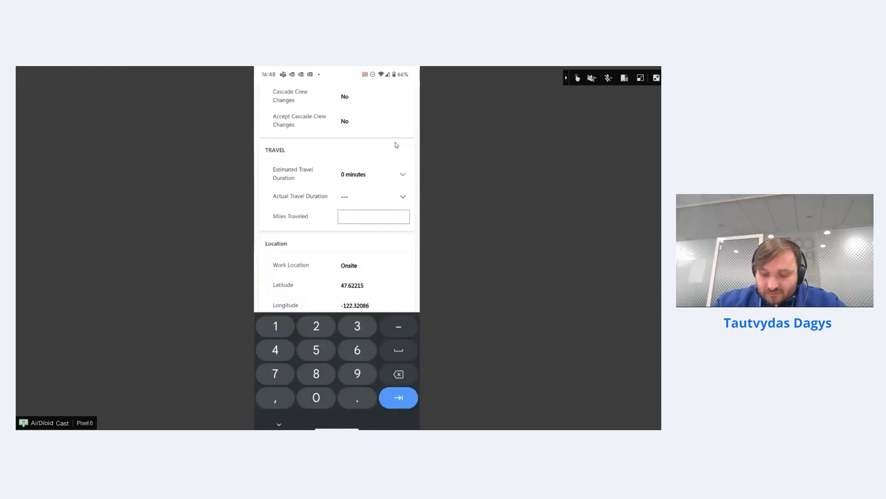
pyautogui.write('68')
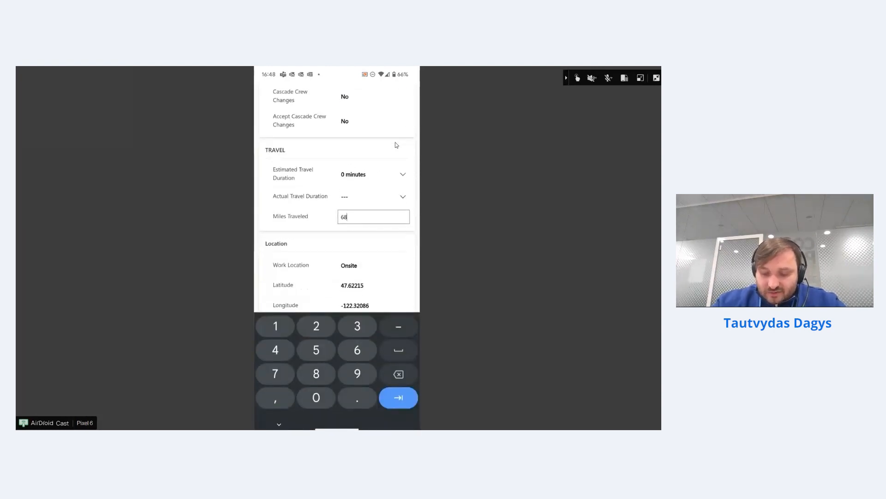
pyautogui.press('Tab')
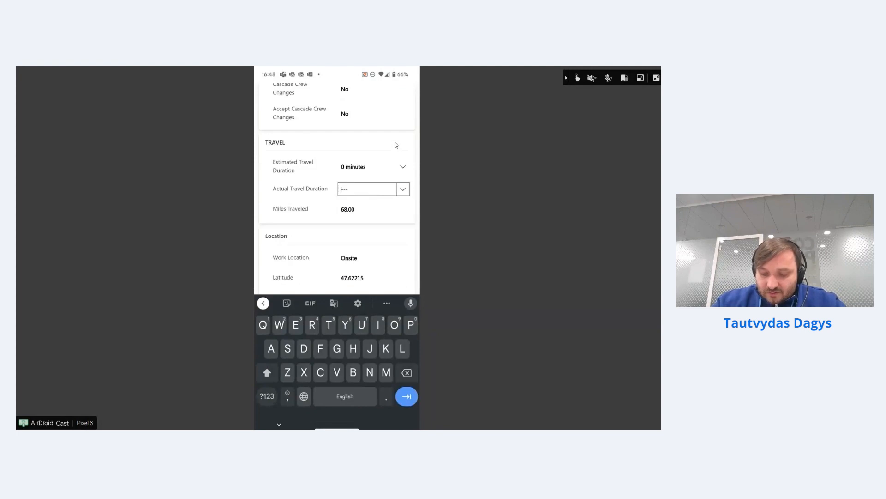
pyautogui.hotkey('alt', 'Down')
pyautogui.press('Return')
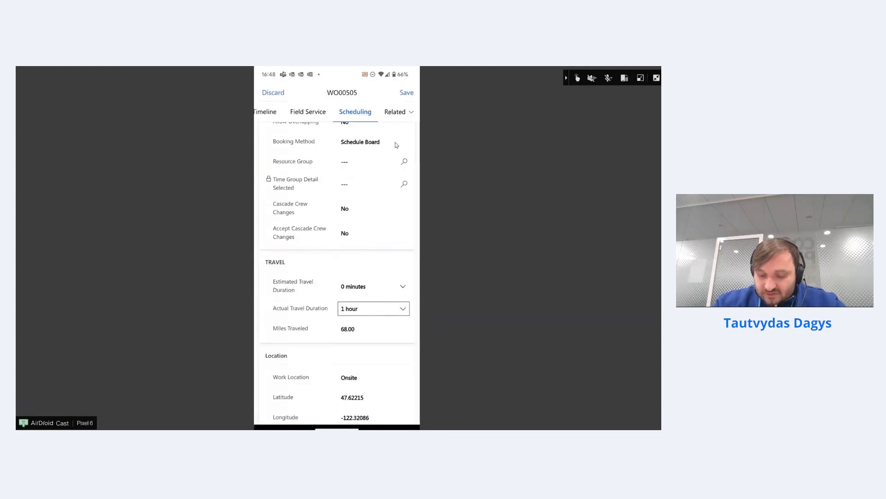
pyautogui.scroll(5, 395, 145)
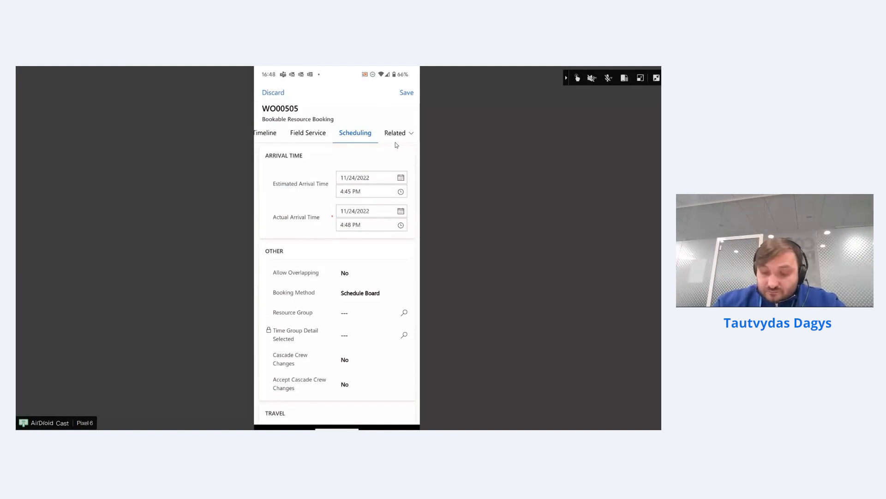
pyautogui.hotkey('ctrl', 's')
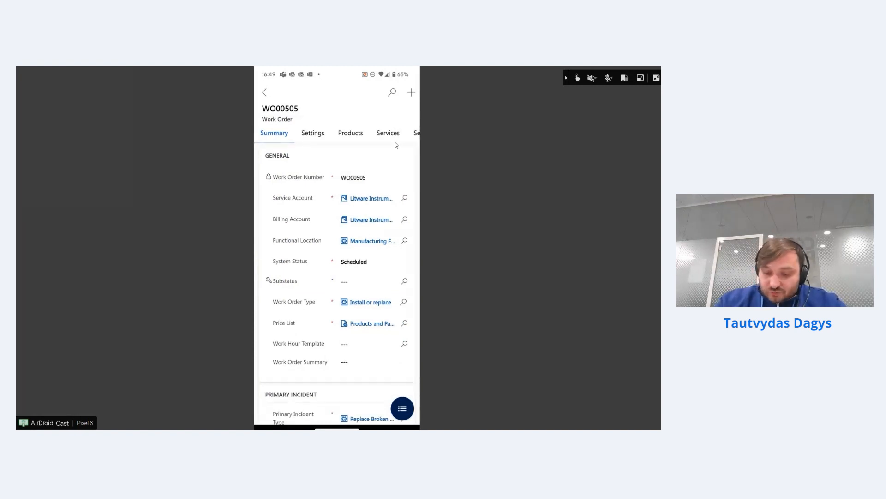
# Step: Synchronize the phone's offline data from the Offline Status page and leave the full-screen phone view
pyautogui.hscroll(2, 395, 142)
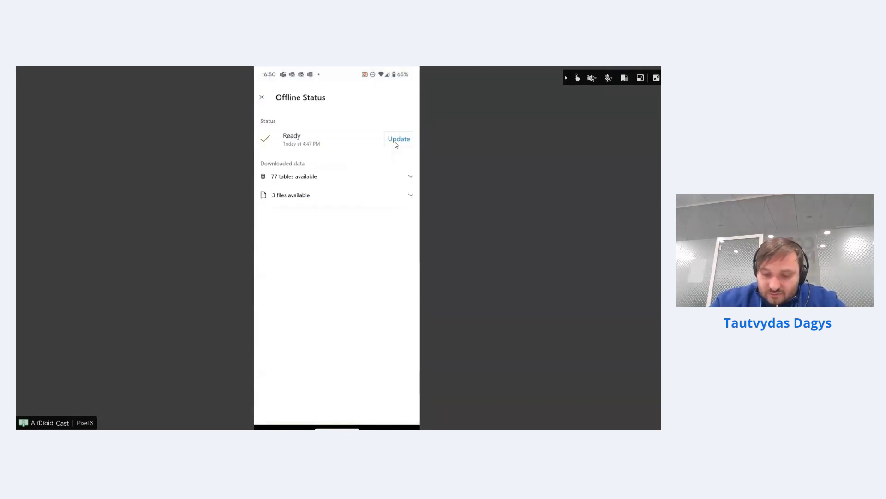
pyautogui.click(397, 140)
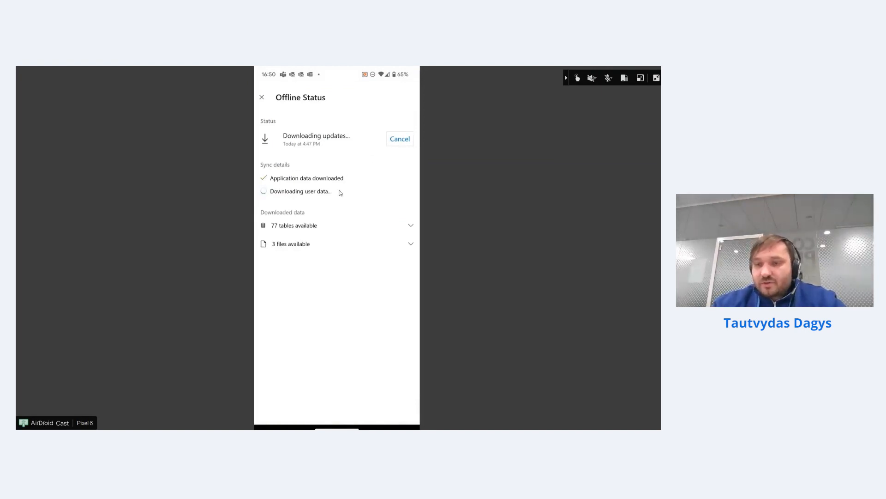
pyautogui.click(656, 78)
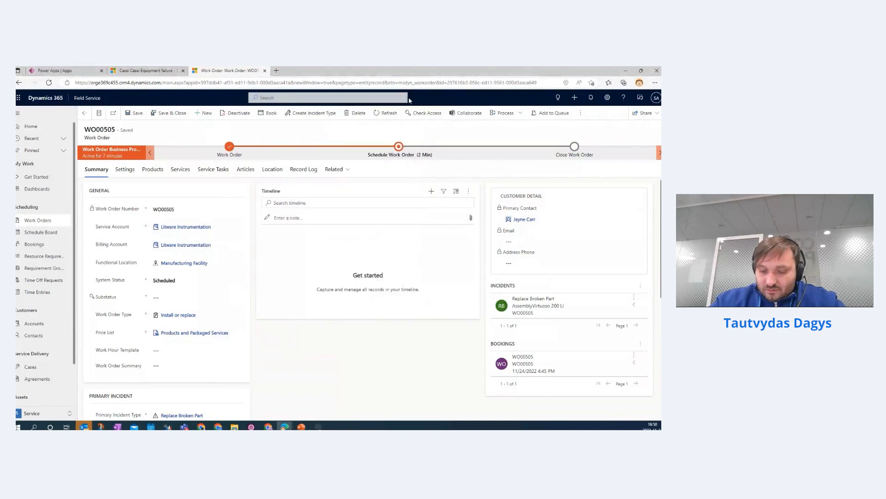
# Step: Reload work order WO00505 in the browser and show its products
pyautogui.click(379, 267)
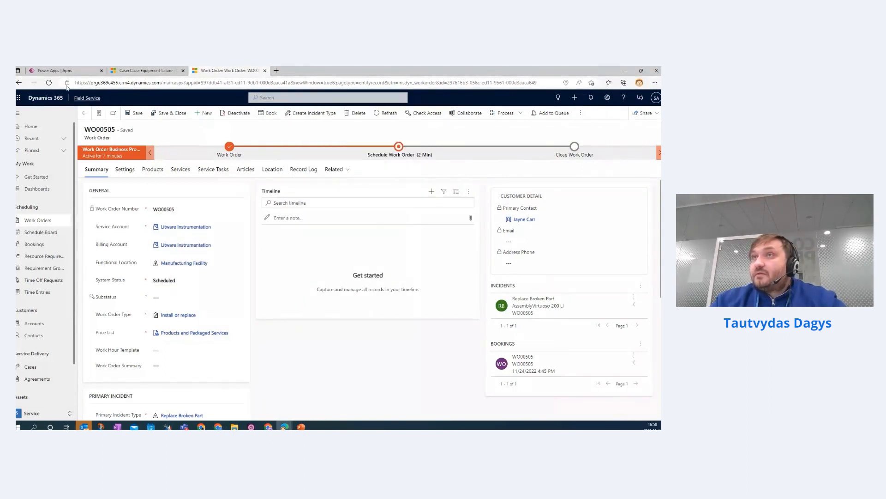
pyautogui.click(49, 82)
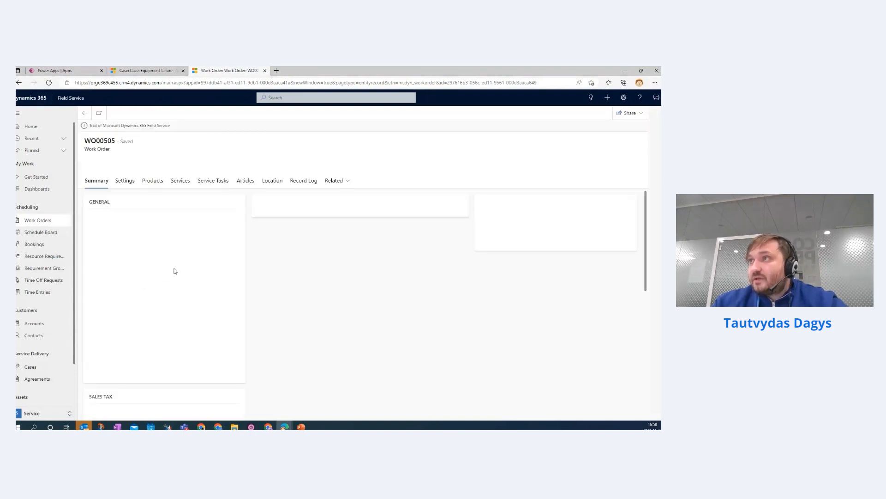
pyautogui.click(148, 180)
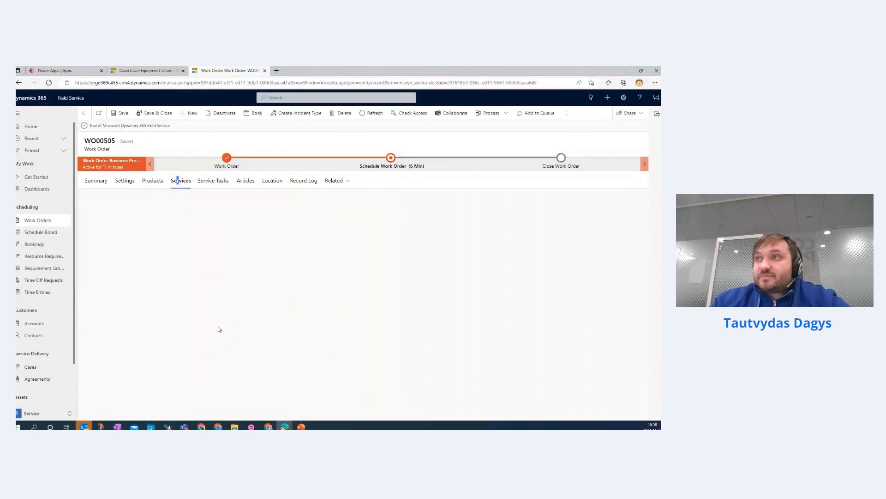
pyautogui.click(153, 172)
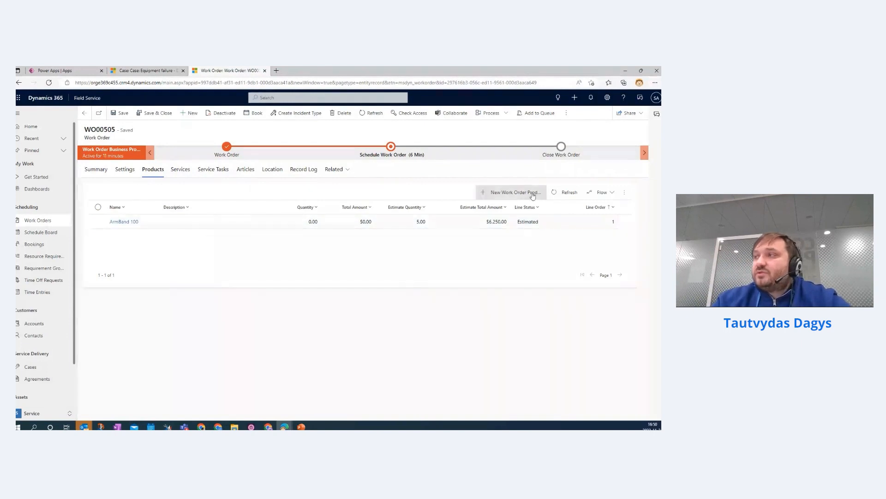
# Step: Open the ArmBand 100 work order product to view its record, and close it again
pyautogui.click(527, 225)
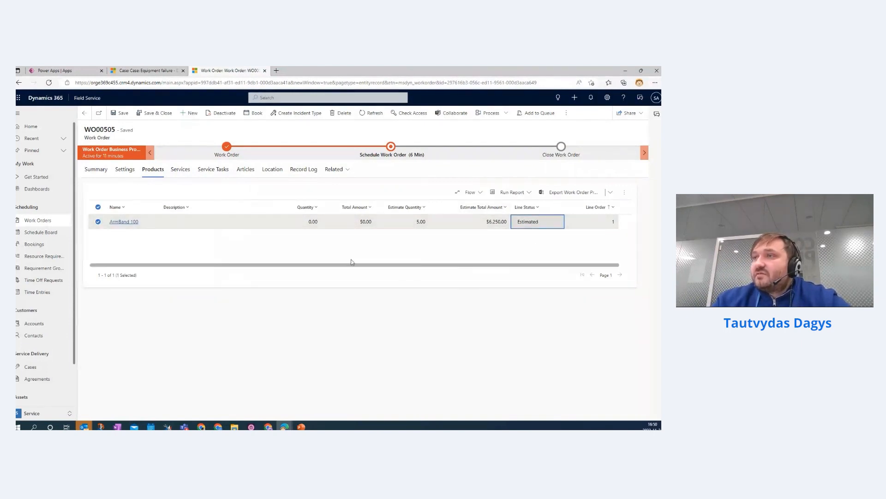
pyautogui.click(121, 223)
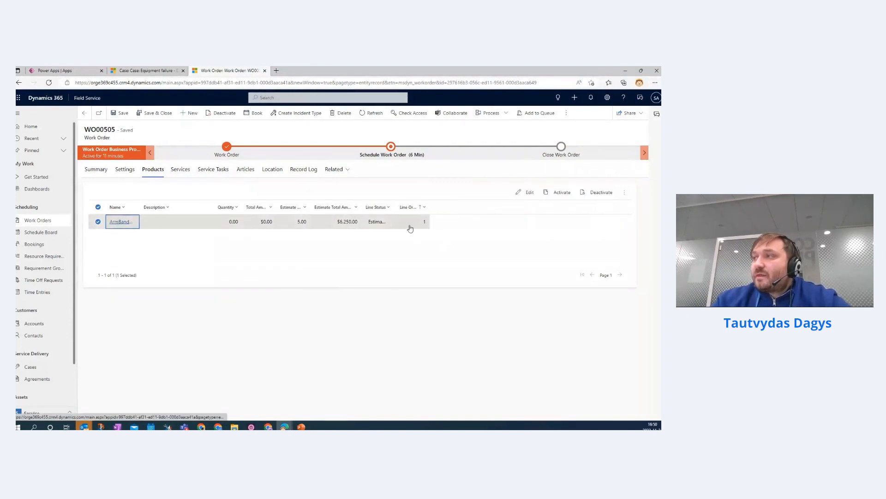
pyautogui.click(119, 223)
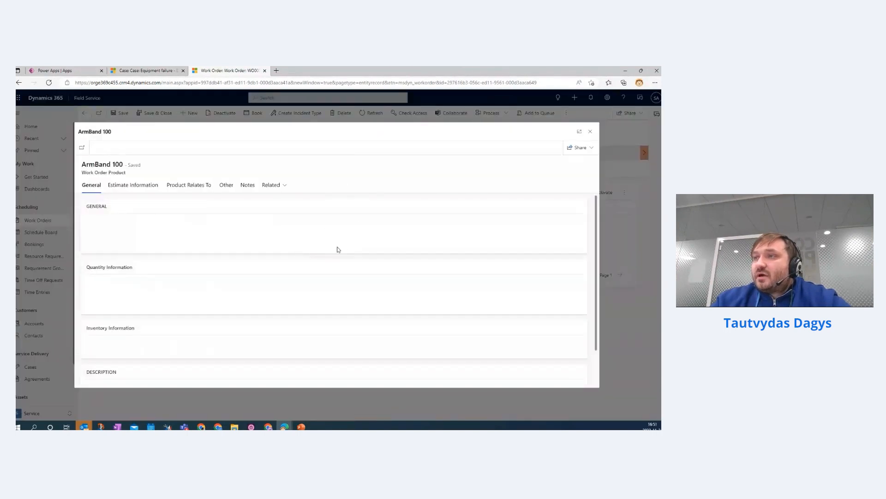
pyautogui.click(592, 132)
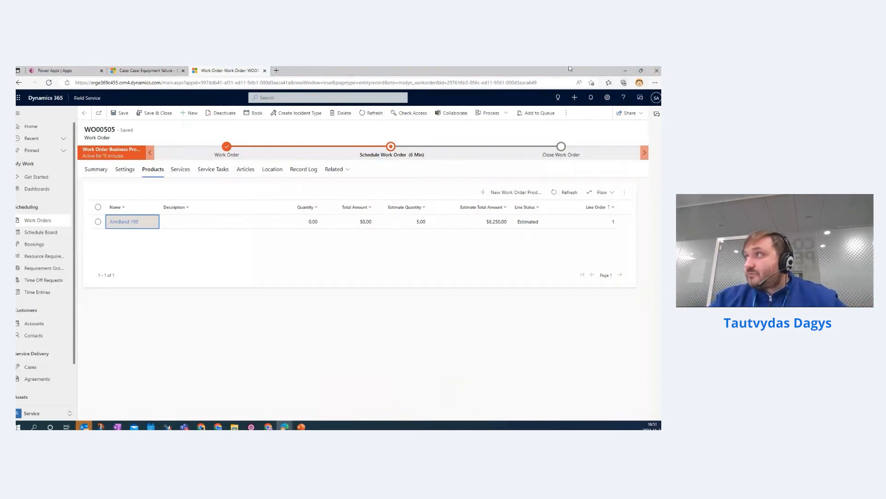
# Step: Switch to the PowerPoint presentation and start its slideshow from the current slide
pyautogui.moveTo(563, 70); pyautogui.dragTo(16, 101)
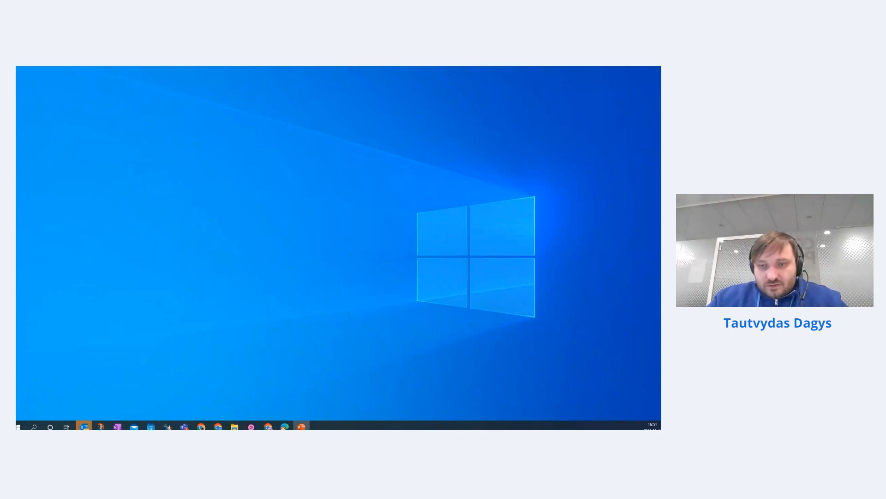
pyautogui.hotkey('shift', 'F5')
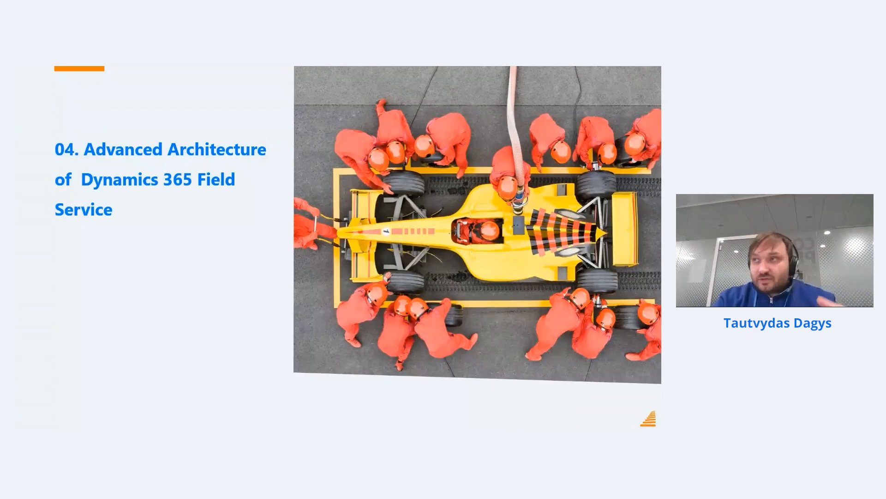
pyautogui.press('Right')
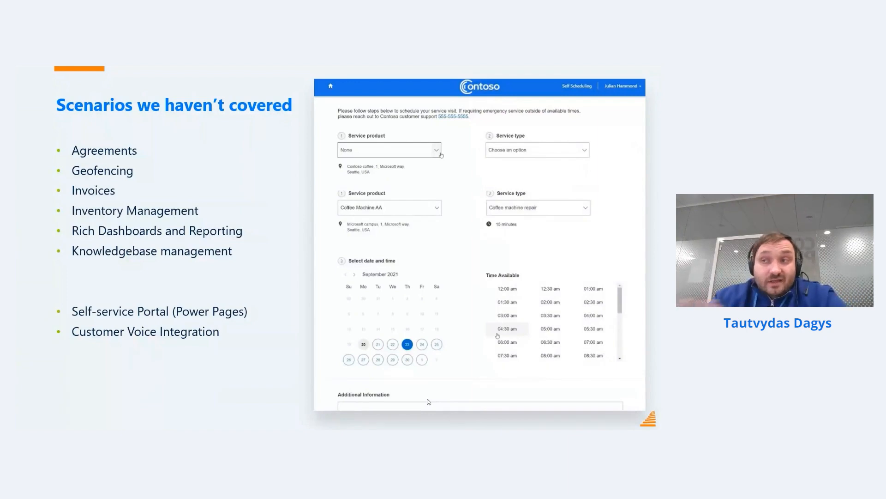
pyautogui.press('Right')
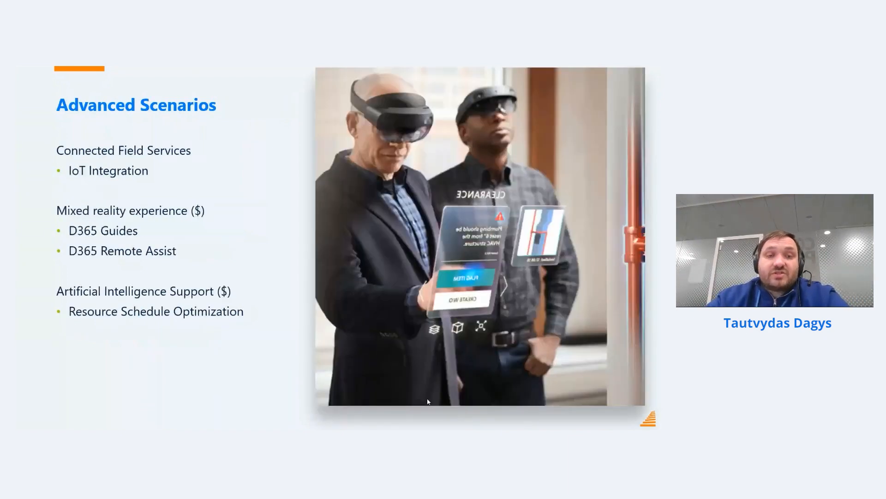